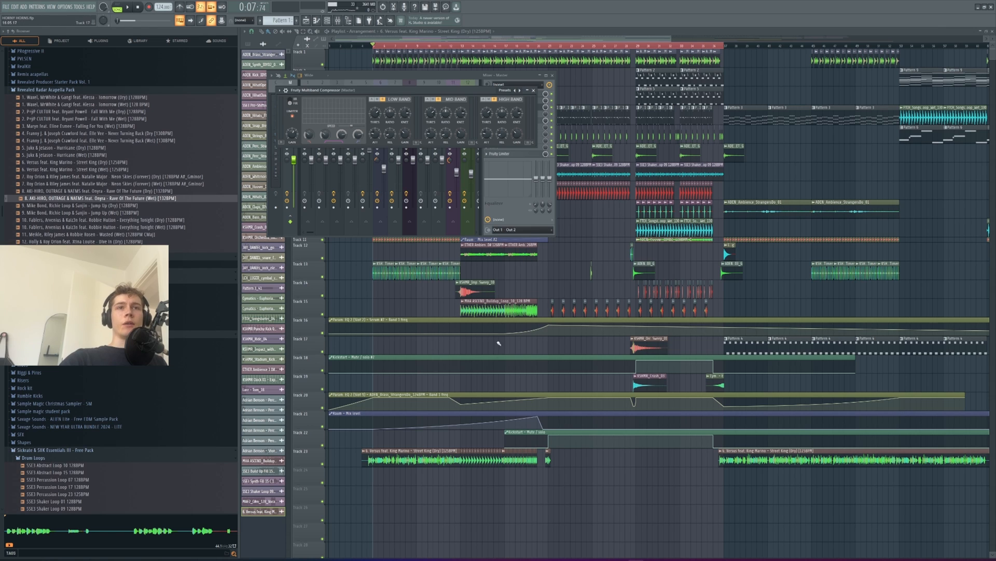
- Switch to the browser and review the Stem Focus and Transient/Sustain sections of the Ozone 11 product page
{"action": "mouse_move", "coordinate": [653, 558]}
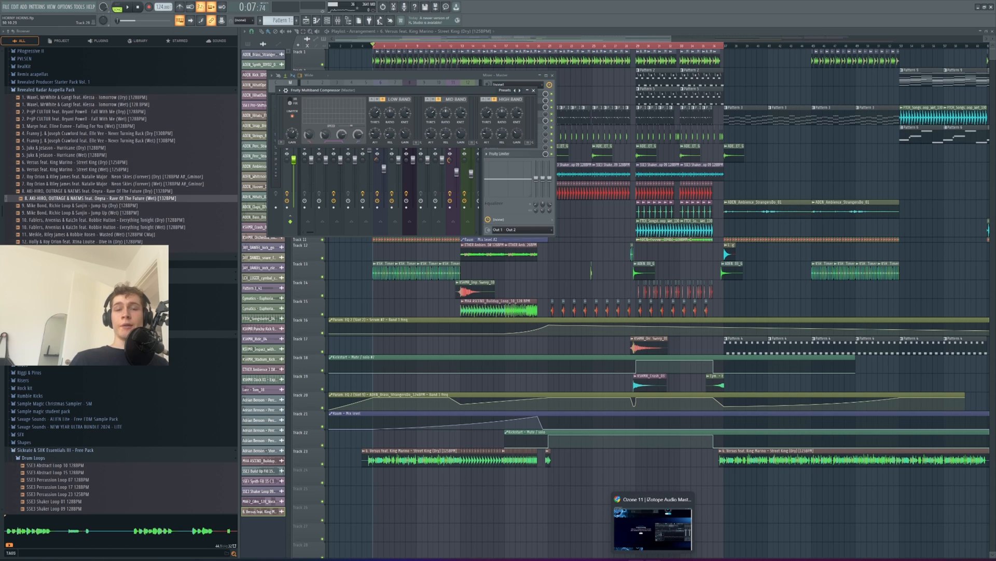
{"action": "left_click", "coordinate": [648, 559]}
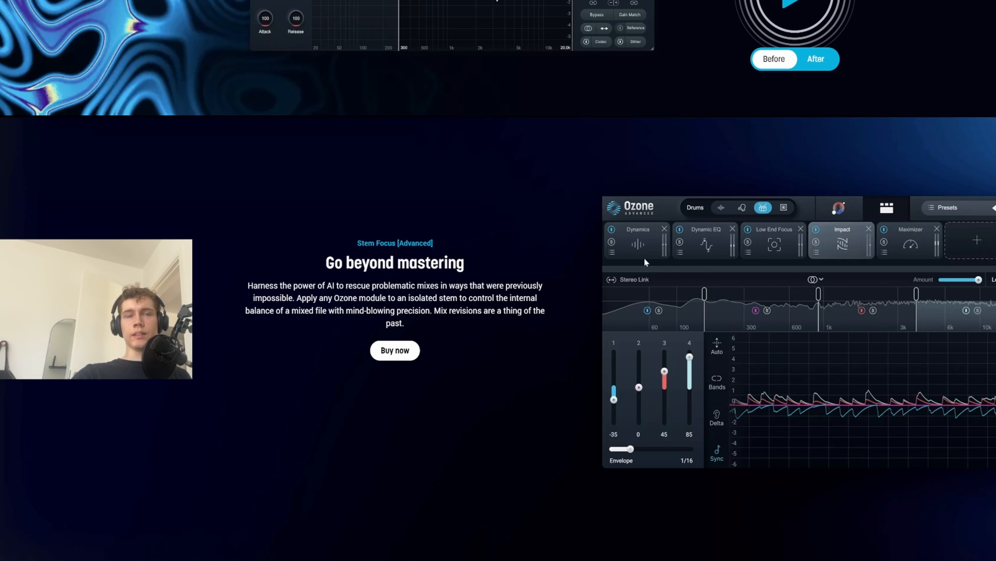
{"action": "scroll", "coordinate": [658, 328], "scroll_direction": "down", "scroll_amount": 3}
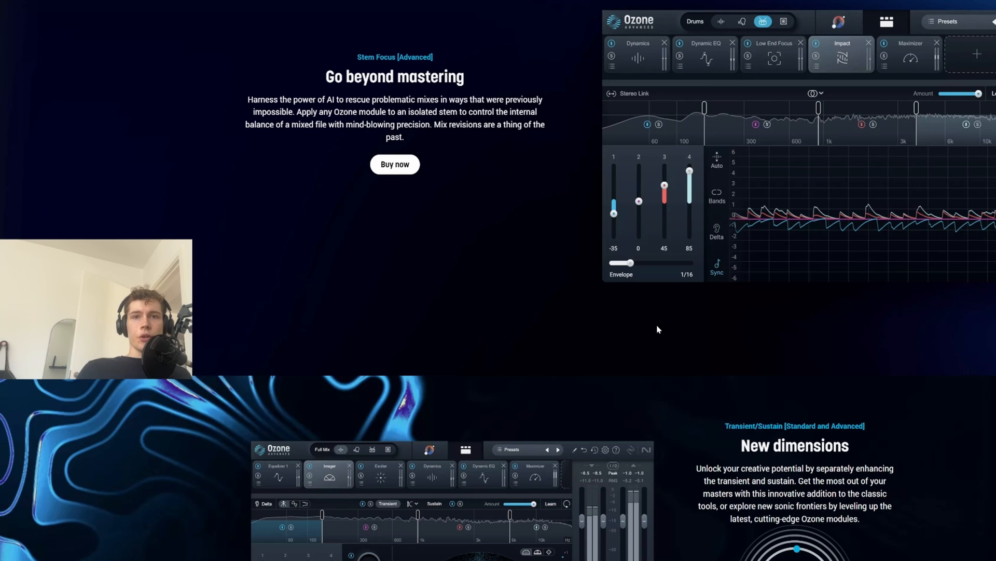
{"action": "scroll", "coordinate": [658, 328], "scroll_direction": "down", "scroll_amount": 4}
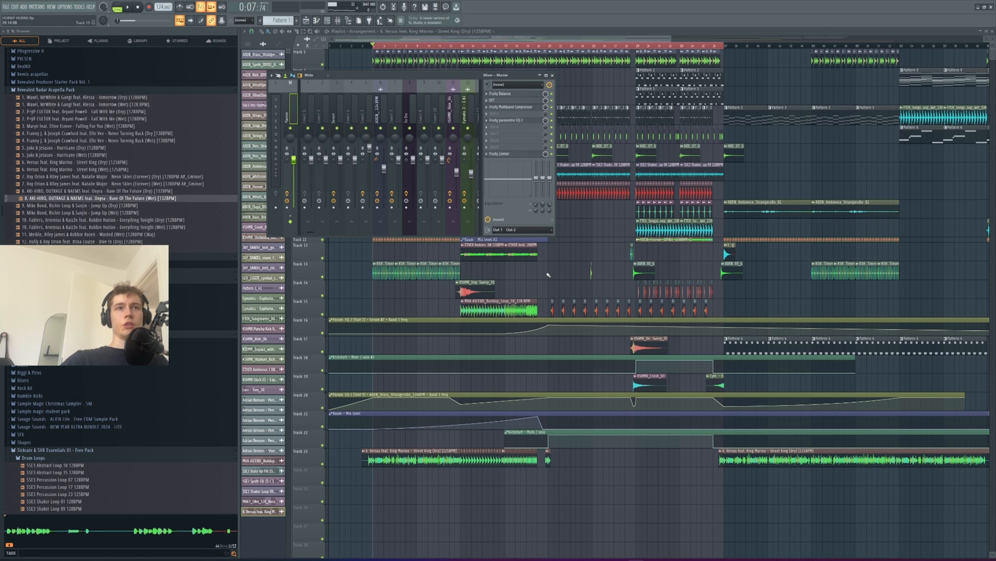
- Hide the mixer and audition the arrangement from its start, the buildup and just before the drop, then stop playback
{"action": "key", "text": "F9"}
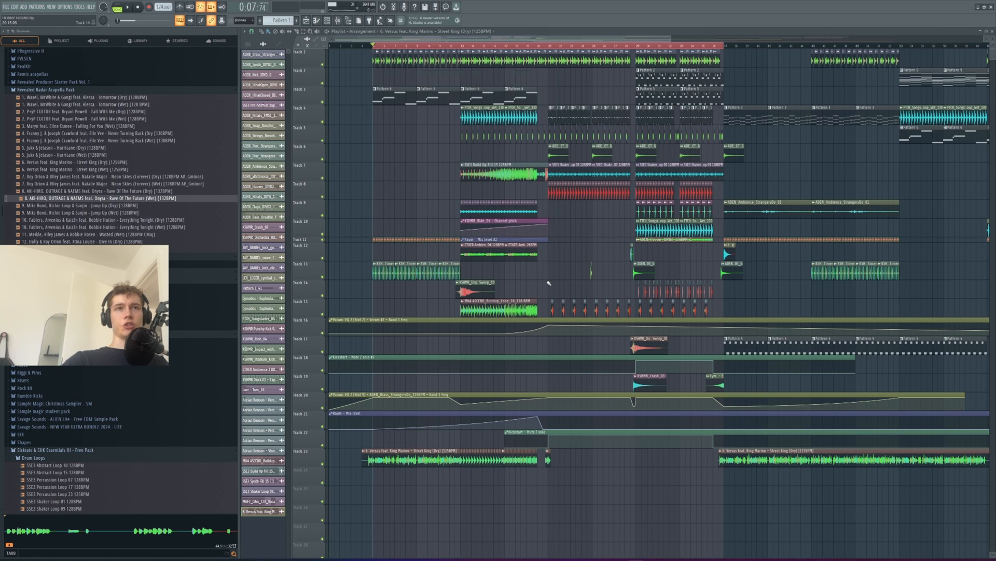
{"action": "key", "text": "space"}
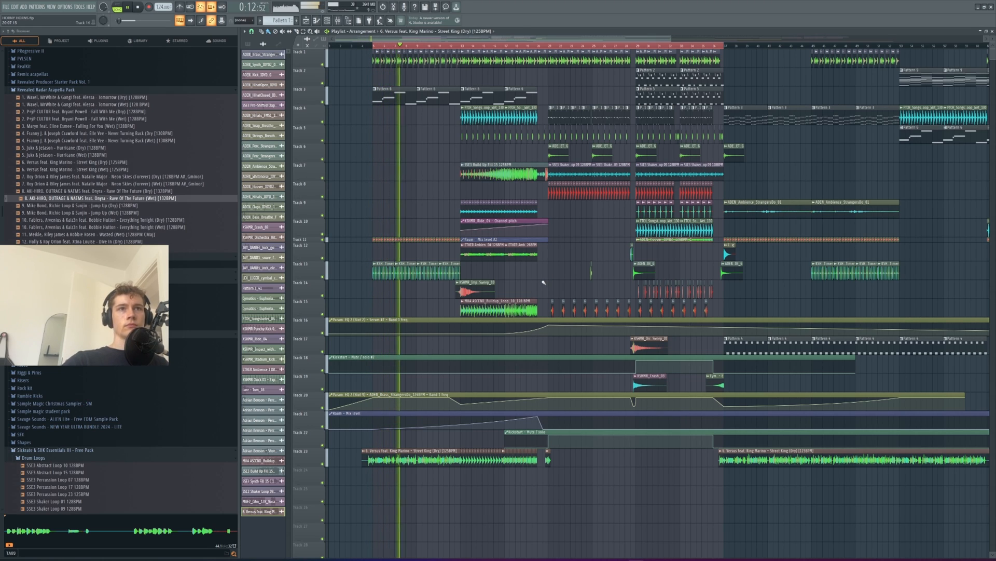
{"action": "left_click", "coordinate": [460, 45]}
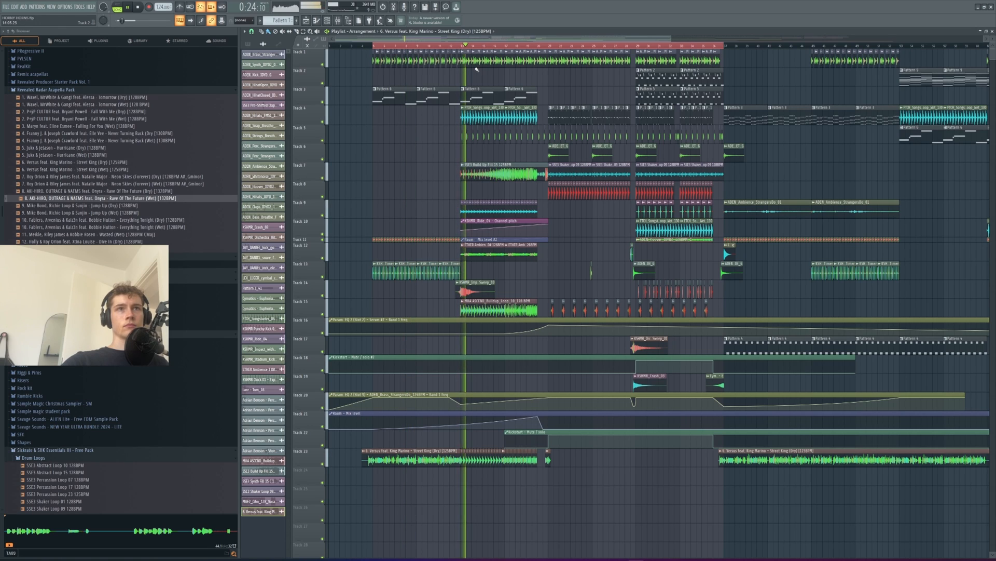
{"action": "left_click", "coordinate": [528, 46]}
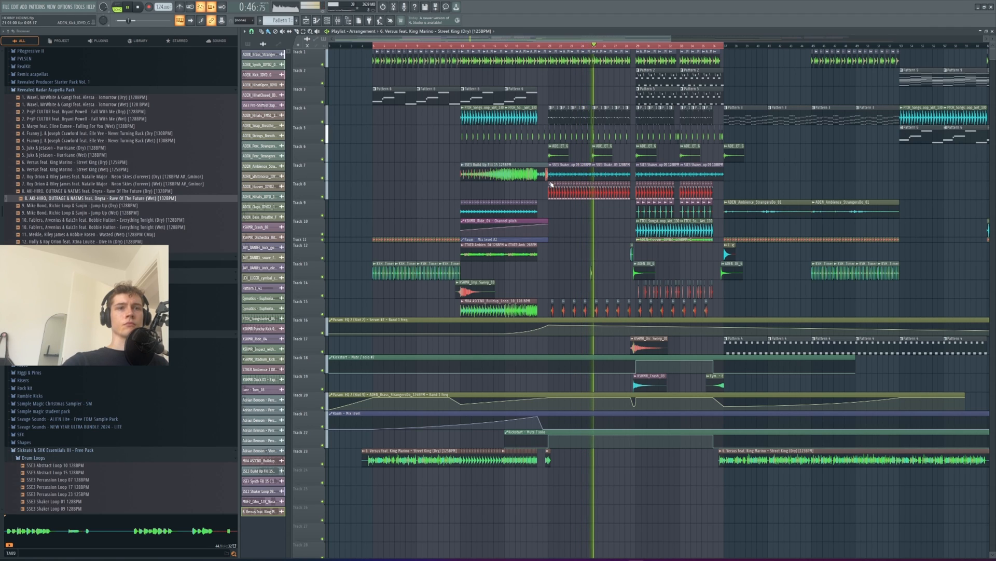
{"action": "key", "text": "space"}
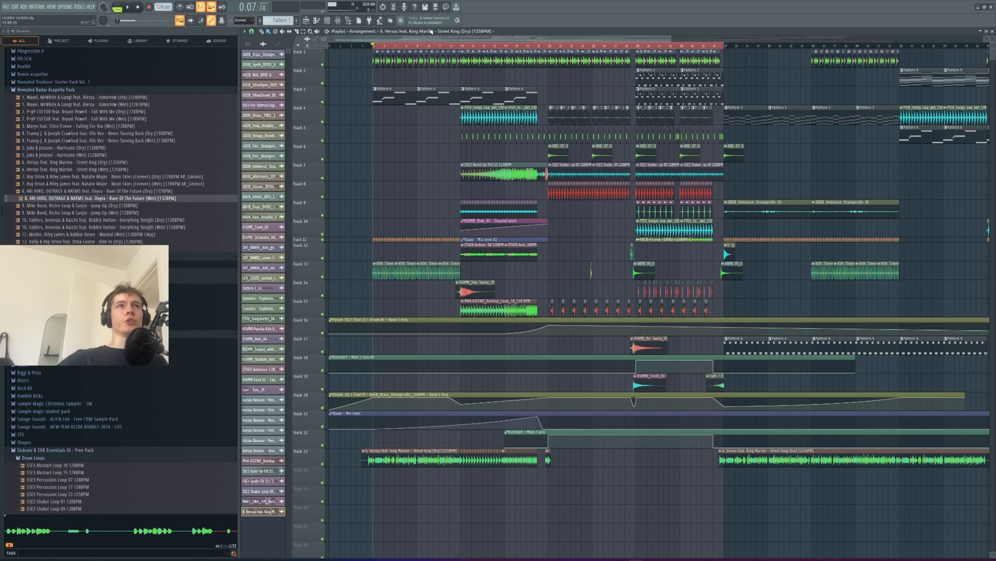
- Load Patcher into an empty effect slot on the mixer's Master track and move and enlarge its window
{"action": "left_click", "coordinate": [338, 20]}
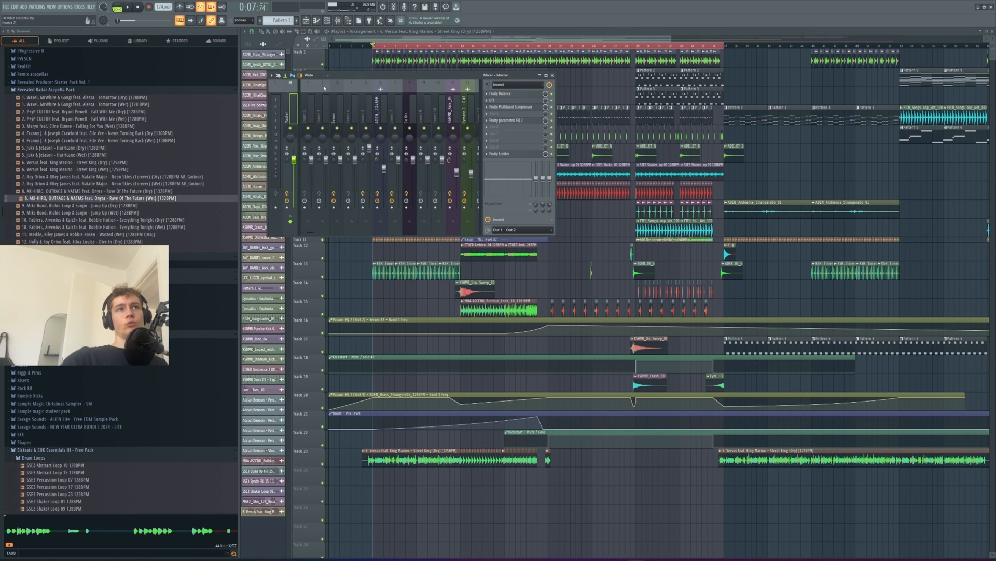
{"action": "left_click", "coordinate": [489, 128]}
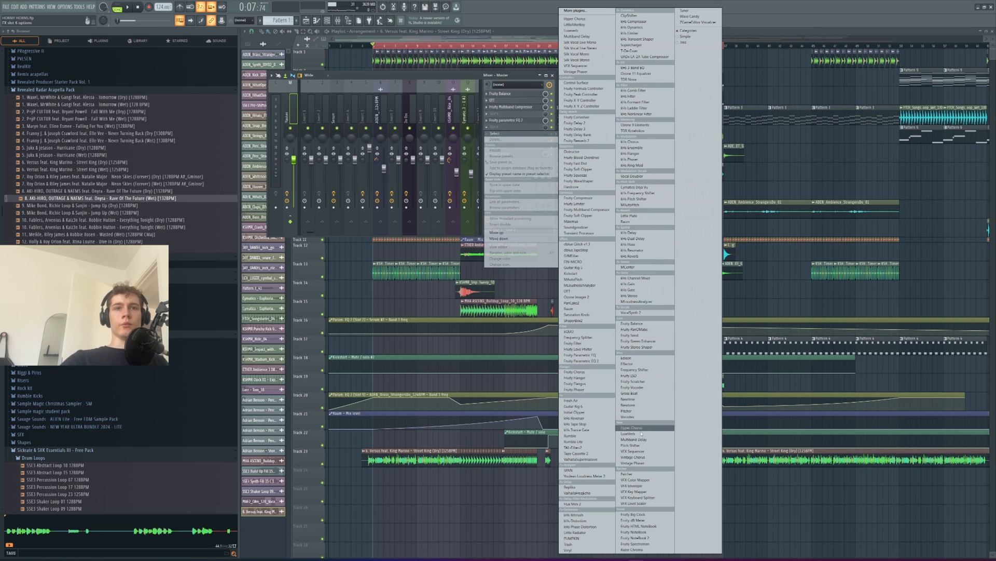
{"action": "left_click", "coordinate": [628, 473]}
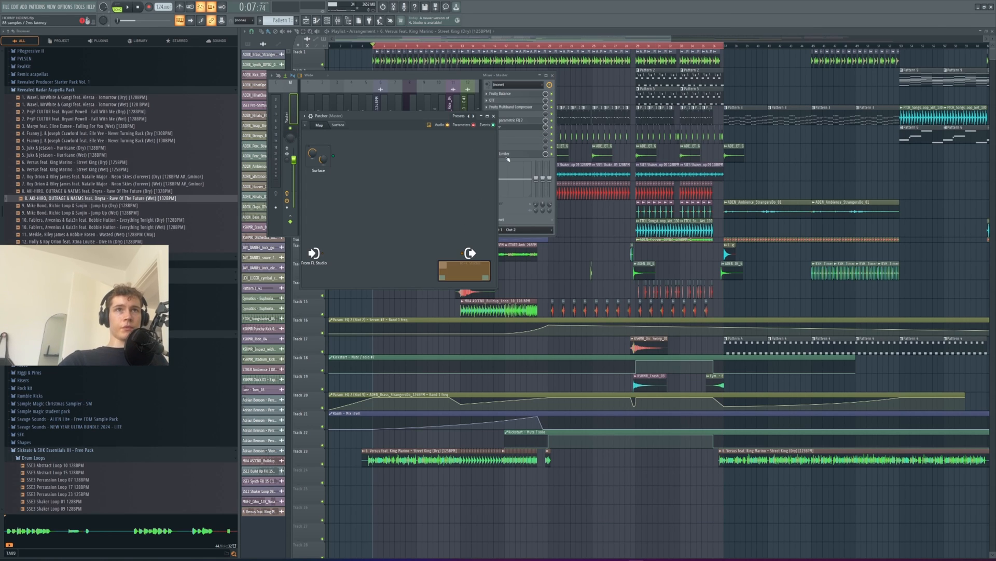
{"action": "left_click_drag", "start_coordinate": [500, 118], "coordinate": [546, 122]}
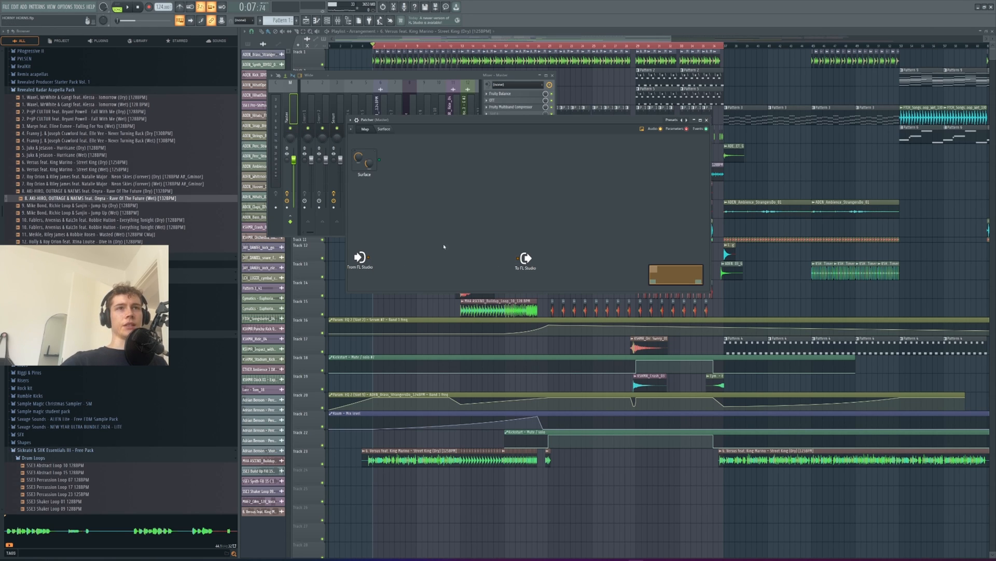
- Add Ozone Imager 2 to the Patcher map between the FL Studio input and output
{"action": "right_click", "coordinate": [402, 234]}
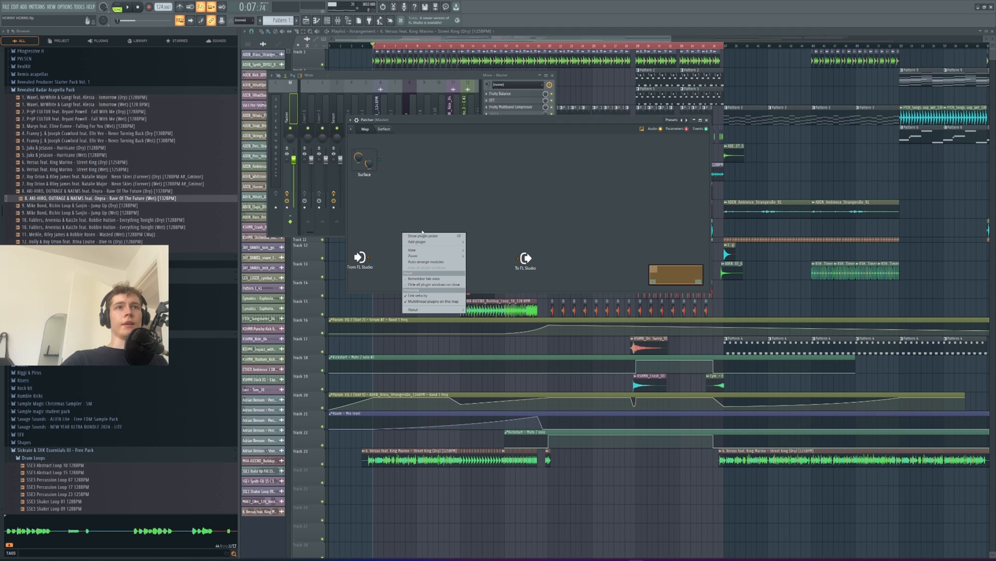
{"action": "mouse_move", "coordinate": [445, 246]}
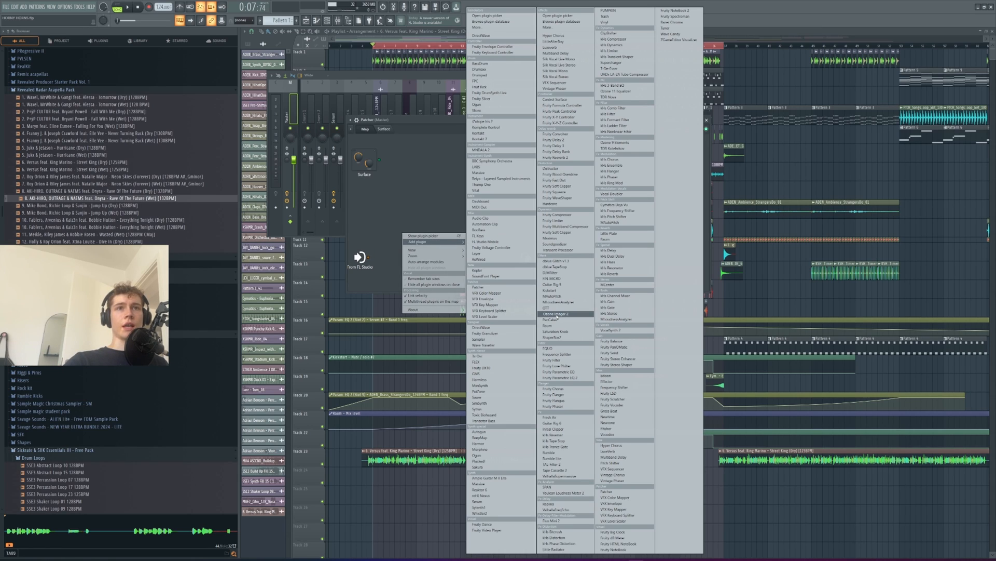
{"action": "left_click", "coordinate": [557, 314]}
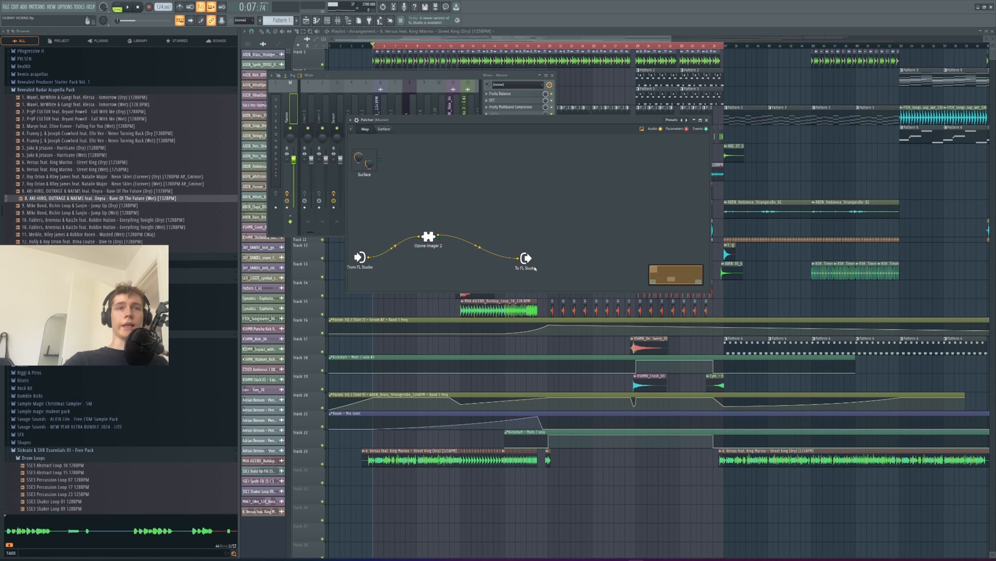
- Open Ozone Imager 2, reposition its window, try its width control, and close it
{"action": "left_click", "coordinate": [429, 237]}
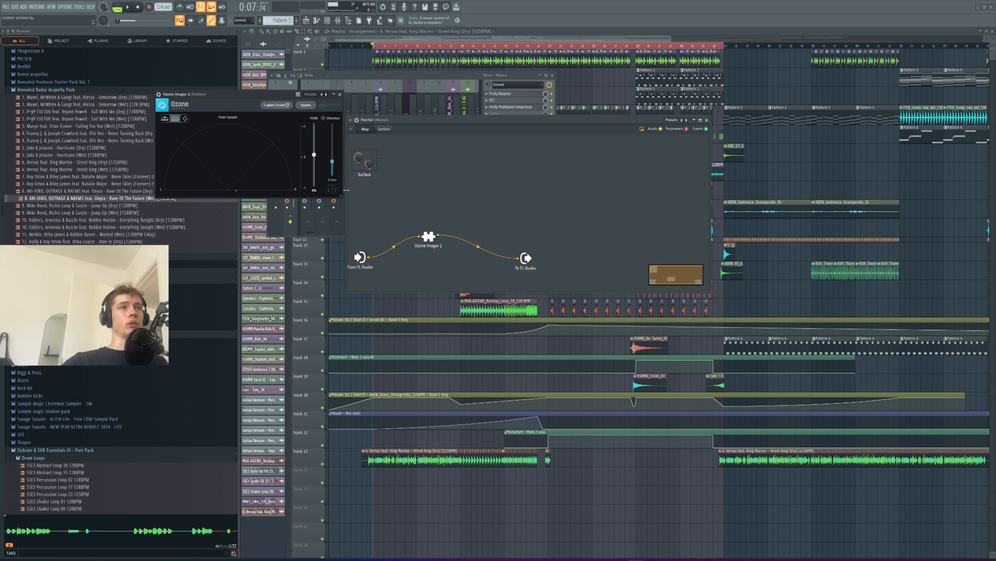
{"action": "left_click_drag", "start_coordinate": [207, 96], "coordinate": [212, 109]}
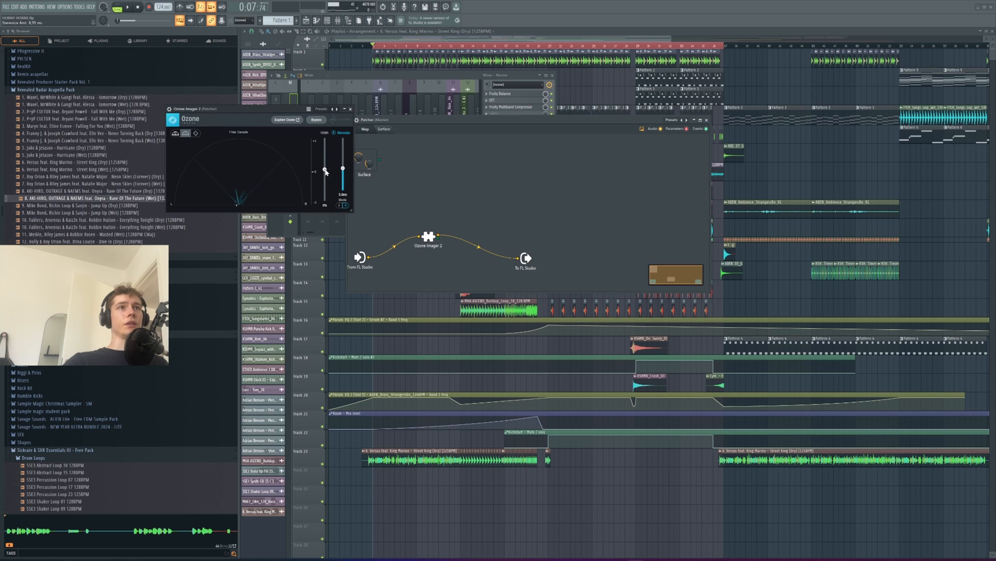
{"action": "mouse_move", "coordinate": [326, 170]}
{"action": "left_mouse_down"}
{"action": "mouse_move", "coordinate": [326, 139]}
{"action": "mouse_move", "coordinate": [331, 209]}
{"action": "mouse_move", "coordinate": [334, 173]}
{"action": "left_mouse_up"}
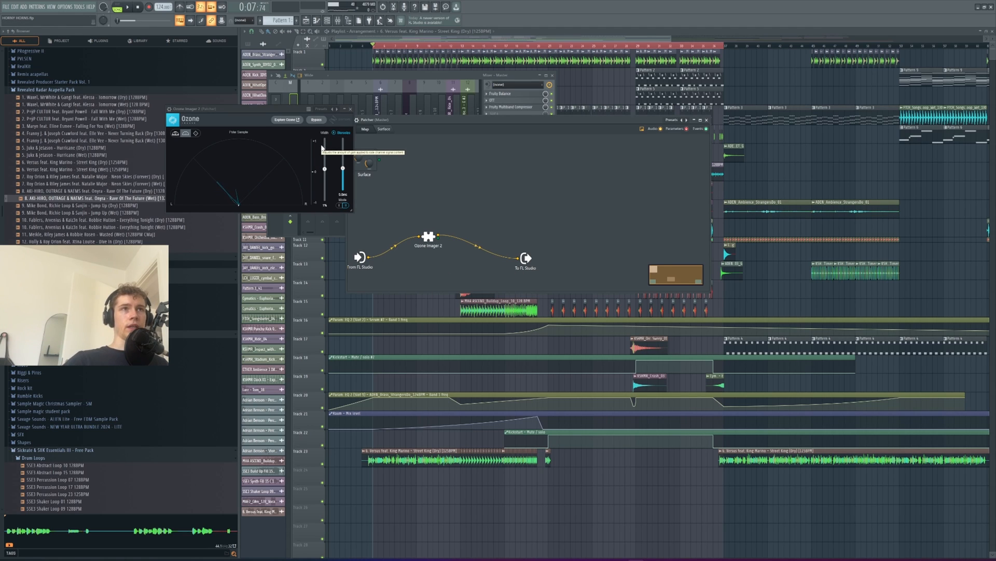
{"action": "left_click", "coordinate": [351, 109]}
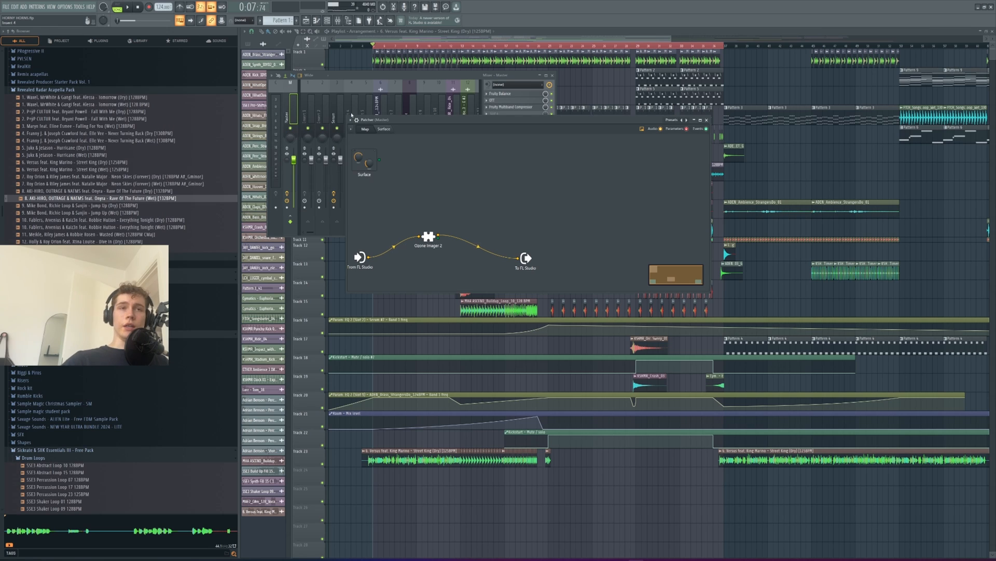
{"action": "right_click", "coordinate": [429, 213]}
{"action": "mouse_move", "coordinate": [467, 222]}
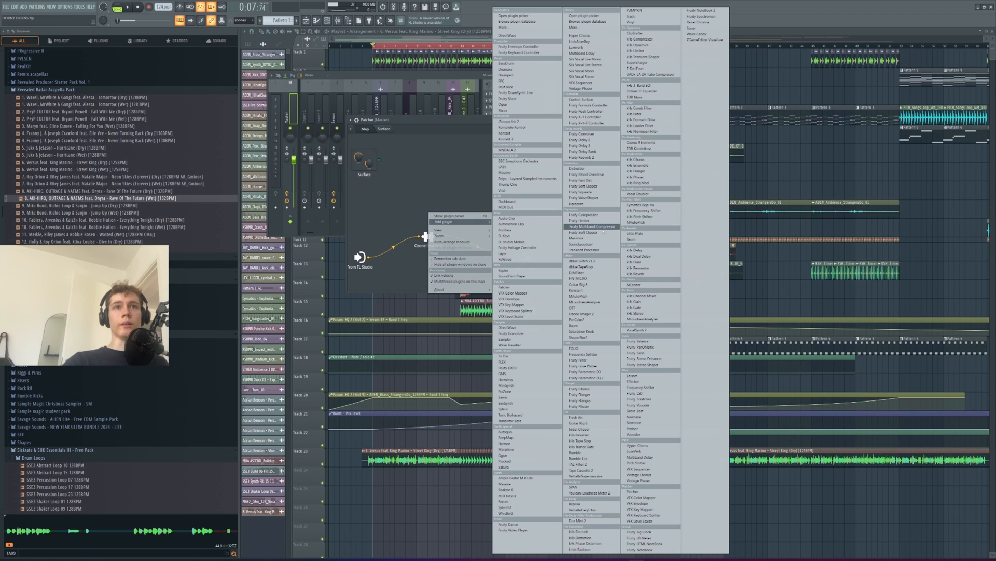
{"action": "left_click", "coordinate": [589, 353]}
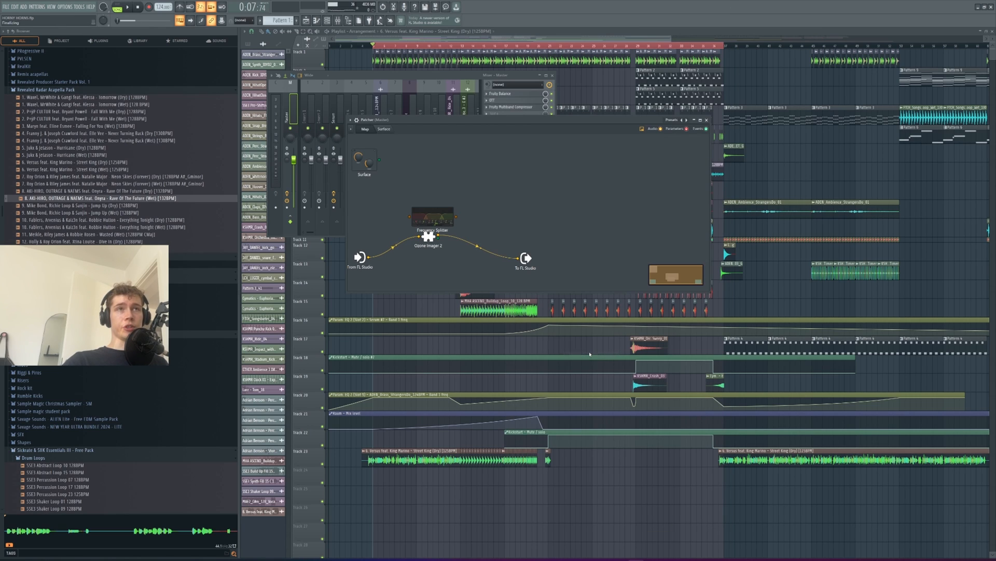
{"action": "left_click_drag", "start_coordinate": [435, 222], "coordinate": [441, 208]}
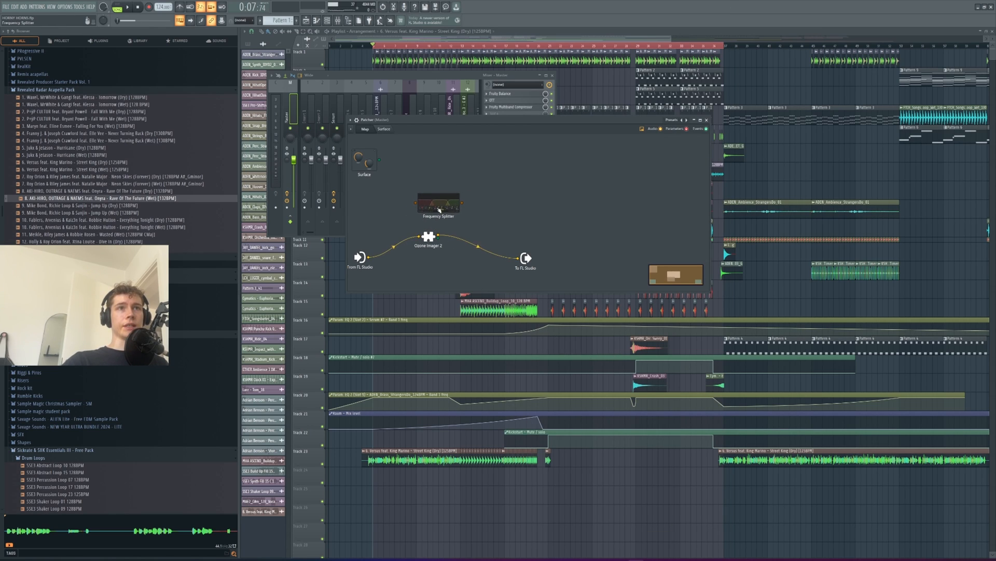
{"action": "double_click", "coordinate": [440, 208]}
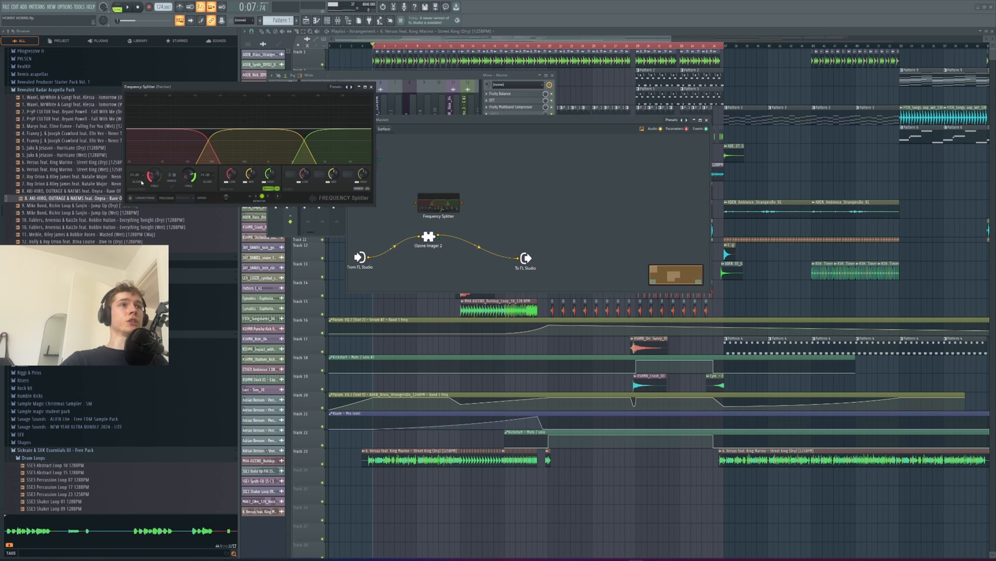
{"action": "mouse_move", "coordinate": [153, 175]}
{"action": "left_mouse_down"}
{"action": "mouse_move", "coordinate": [153, 158]}
{"action": "mouse_move", "coordinate": [153, 177]}
{"action": "left_mouse_up"}
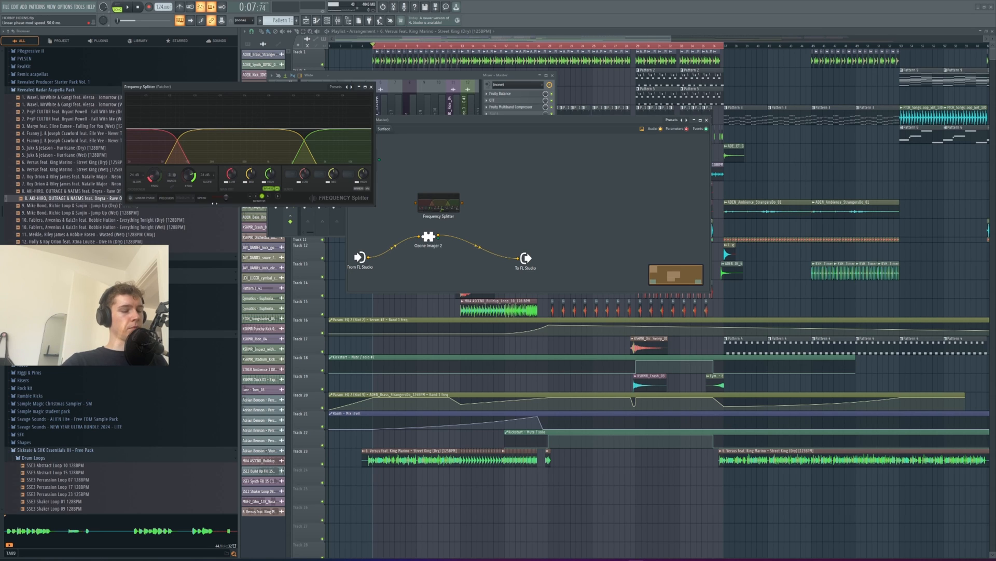
{"action": "key", "text": "ctrl+z"}
- Add a Frequency Splitter to the Patcher map, route it between the FL Studio input and Ozone Imager 2, and arrange both modules
{"action": "right_click", "coordinate": [429, 212]}
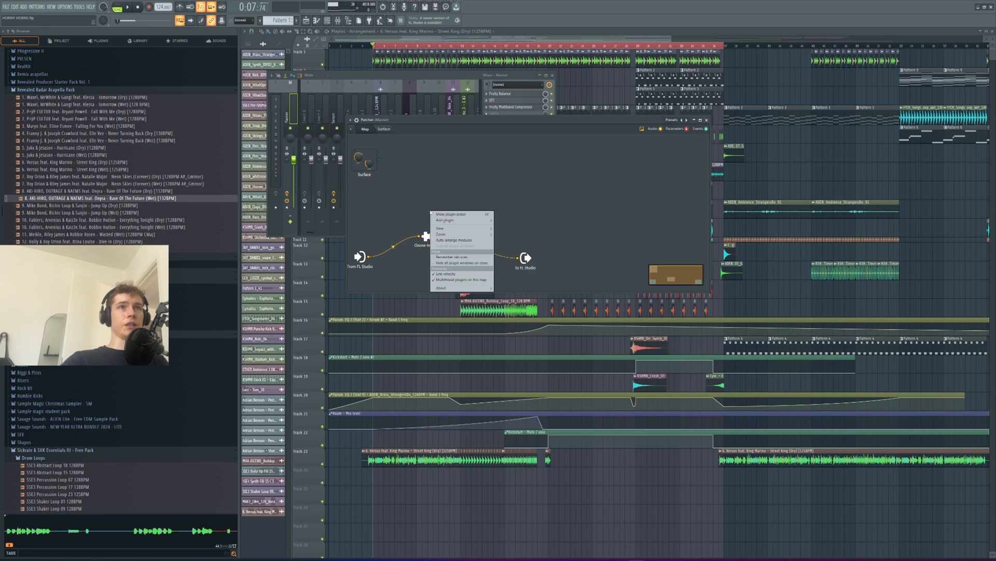
{"action": "mouse_move", "coordinate": [465, 223]}
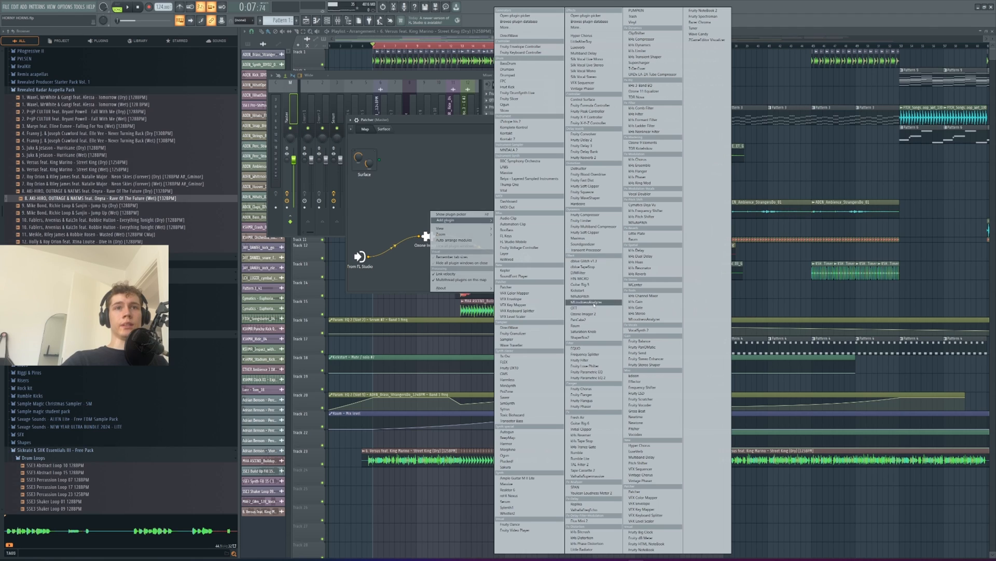
{"action": "left_click", "coordinate": [594, 250]}
{"action": "mouse_move", "coordinate": [441, 218]}
{"action": "left_mouse_down"}
{"action": "mouse_move", "coordinate": [433, 204]}
{"action": "mouse_move", "coordinate": [451, 208]}
{"action": "mouse_move", "coordinate": [431, 216]}
{"action": "mouse_move", "coordinate": [489, 228]}
{"action": "mouse_move", "coordinate": [442, 222]}
{"action": "left_mouse_up"}
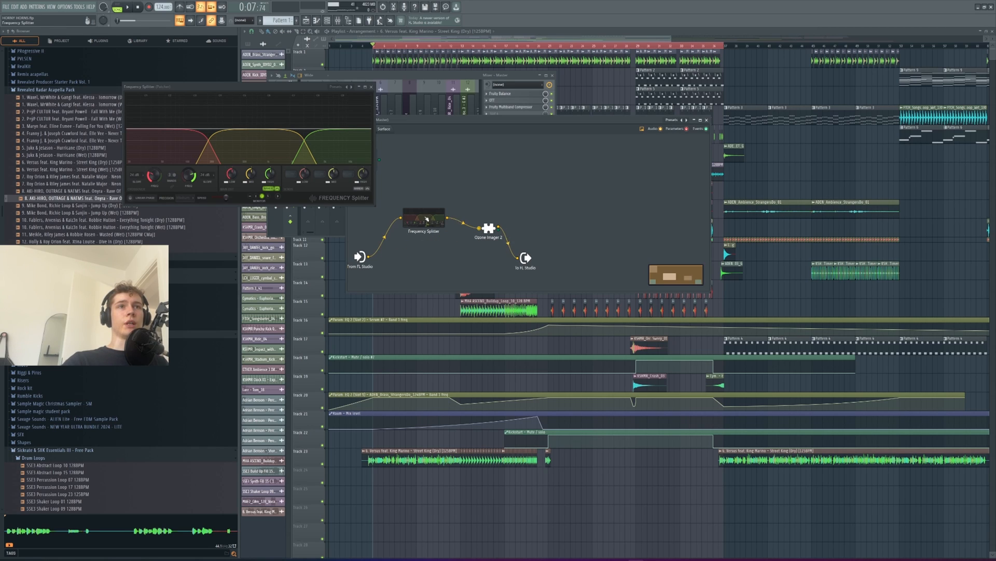
{"action": "left_click_drag", "start_coordinate": [426, 220], "coordinate": [428, 232]}
{"action": "left_click_drag", "start_coordinate": [488, 228], "coordinate": [433, 244]}
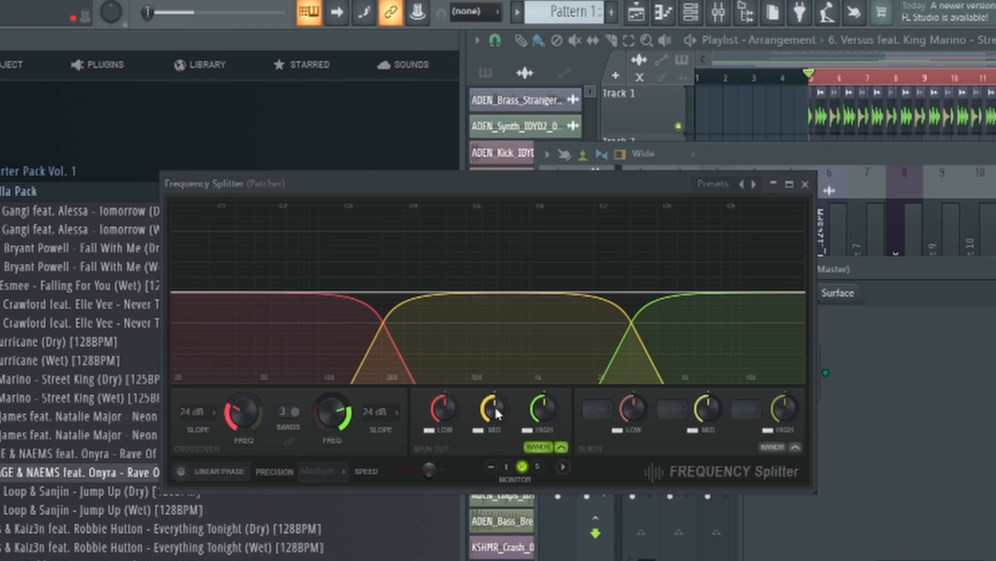
- Turn the Frequency Splitter's mid and high bands all the way down on both the main outputs and the sends
{"action": "left_click_drag", "start_coordinate": [249, 176], "coordinate": [250, 196]}
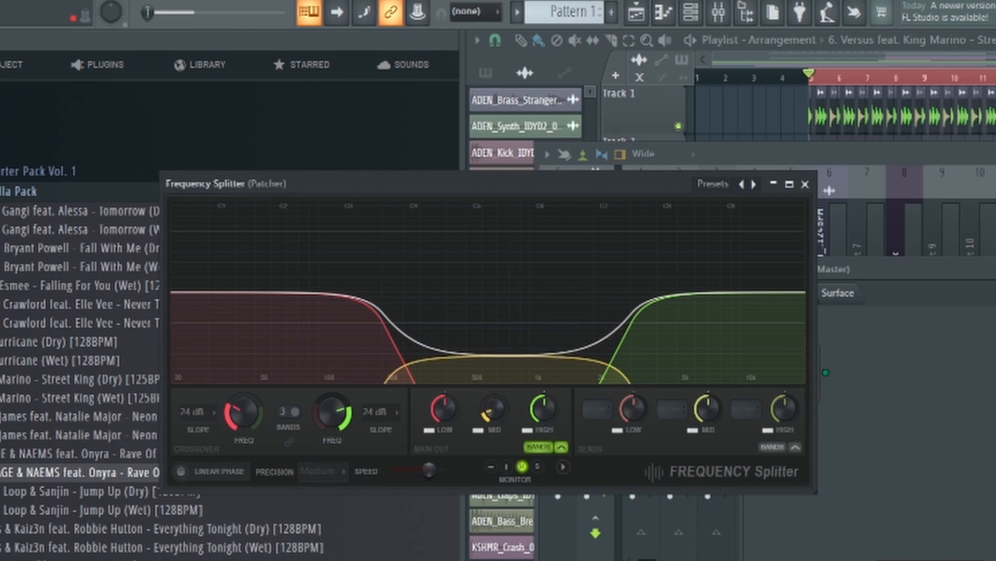
{"action": "left_click_drag", "start_coordinate": [494, 409], "coordinate": [494, 416]}
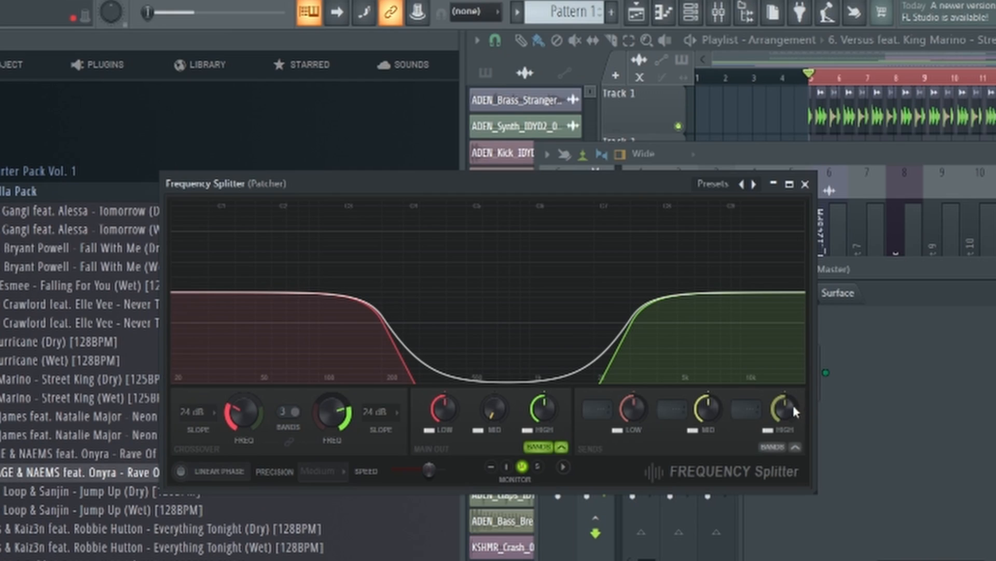
{"action": "left_click_drag", "start_coordinate": [795, 412], "coordinate": [796, 430]}
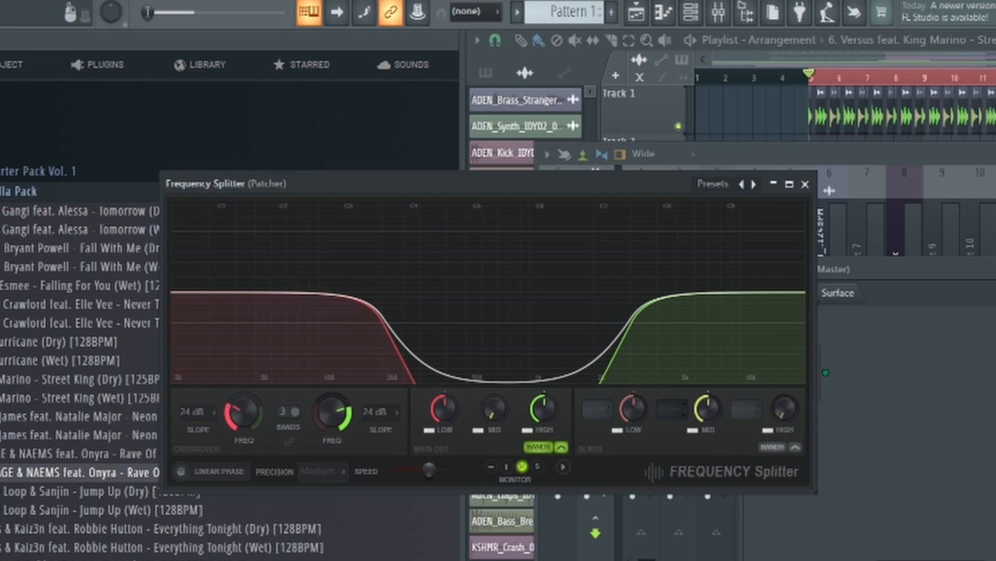
{"action": "left_click_drag", "start_coordinate": [707, 409], "coordinate": [707, 425]}
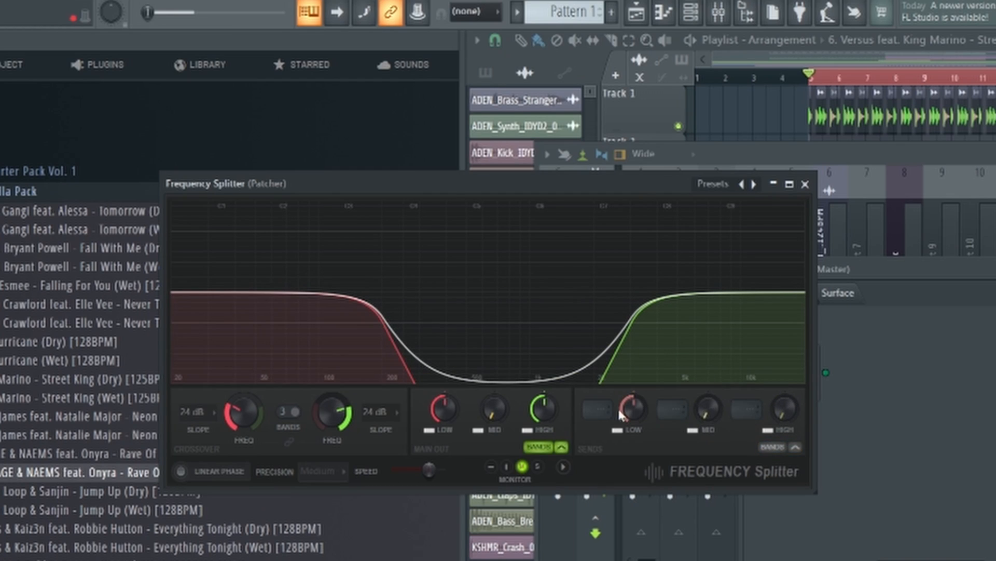
{"action": "left_click_drag", "start_coordinate": [543, 408], "coordinate": [542, 431]}
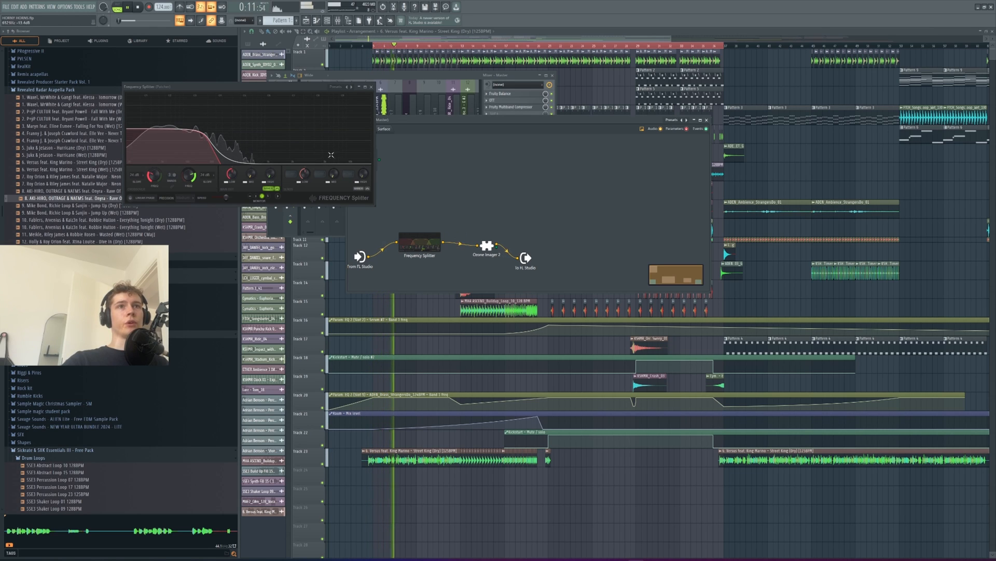
- Open Ozone Imager 2, lower its Width to -100% during playback, and stop the song
{"action": "left_click", "coordinate": [487, 246]}
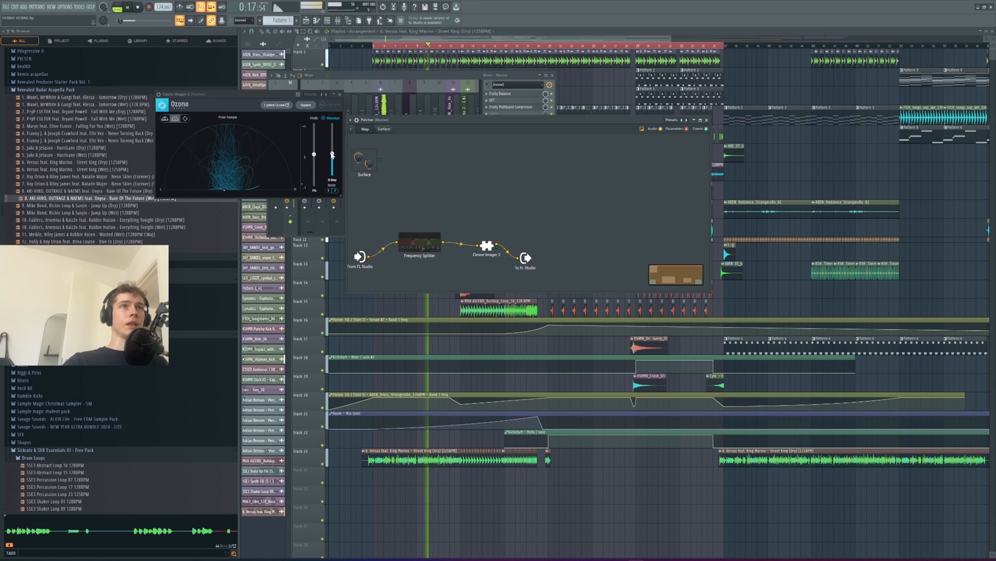
{"action": "left_click_drag", "start_coordinate": [332, 154], "coordinate": [318, 199]}
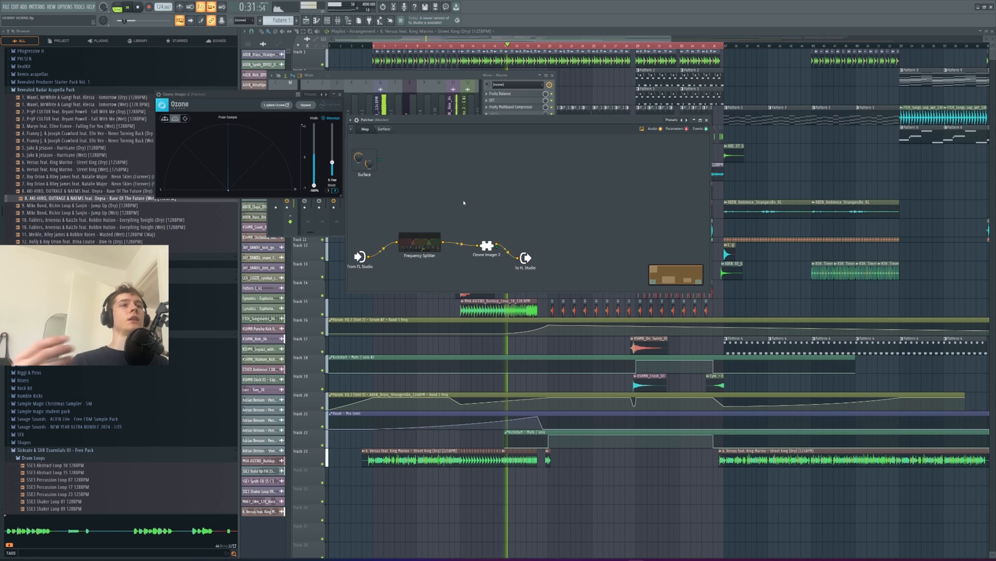
{"action": "key", "text": "space"}
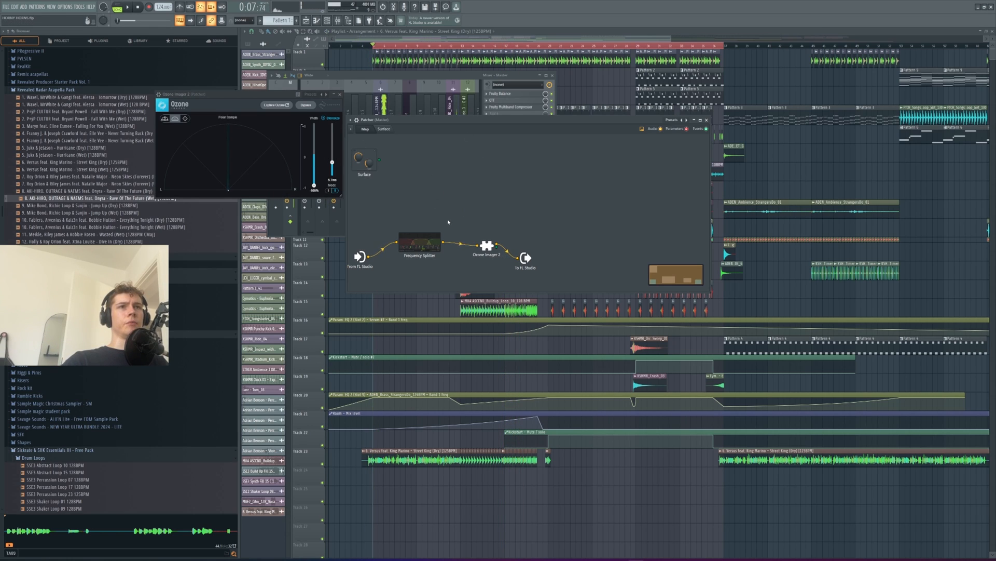
- Add a second Frequency Splitter to the Patcher map and place it above the first one
{"action": "right_click", "coordinate": [455, 196]}
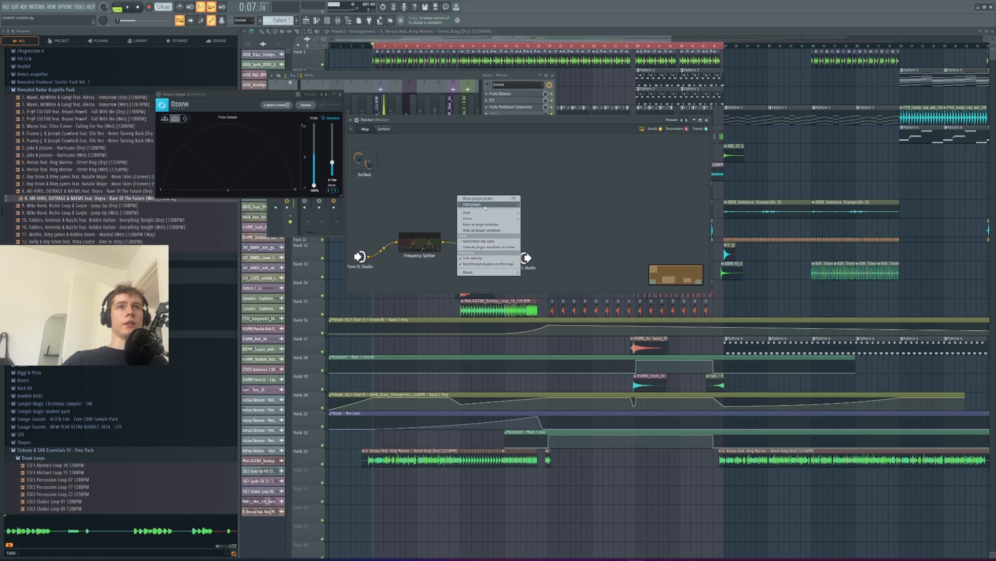
{"action": "left_click", "coordinate": [421, 247]}
{"action": "left_click_drag", "start_coordinate": [421, 248], "coordinate": [426, 242]}
{"action": "right_click", "coordinate": [431, 219]}
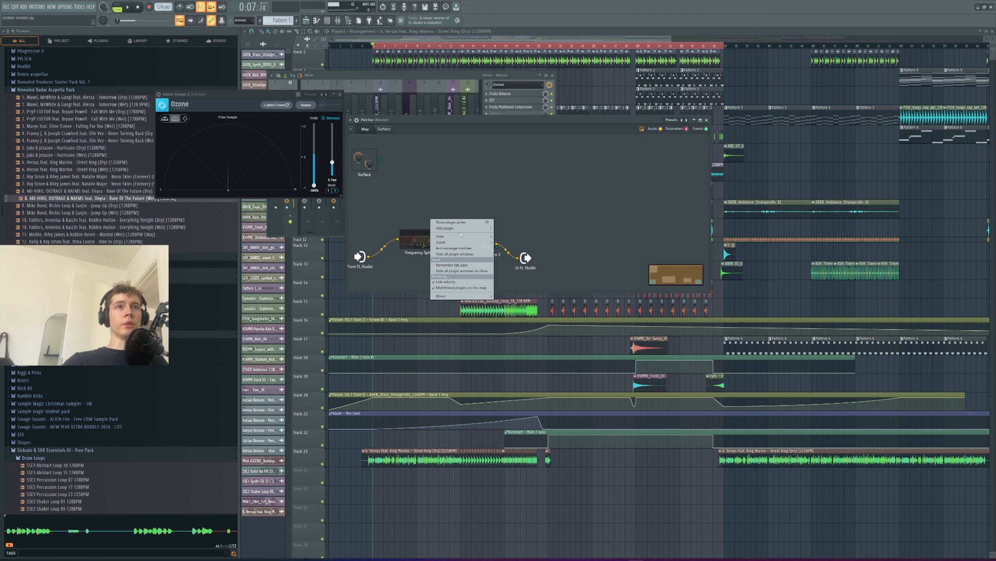
{"action": "mouse_move", "coordinate": [462, 229]}
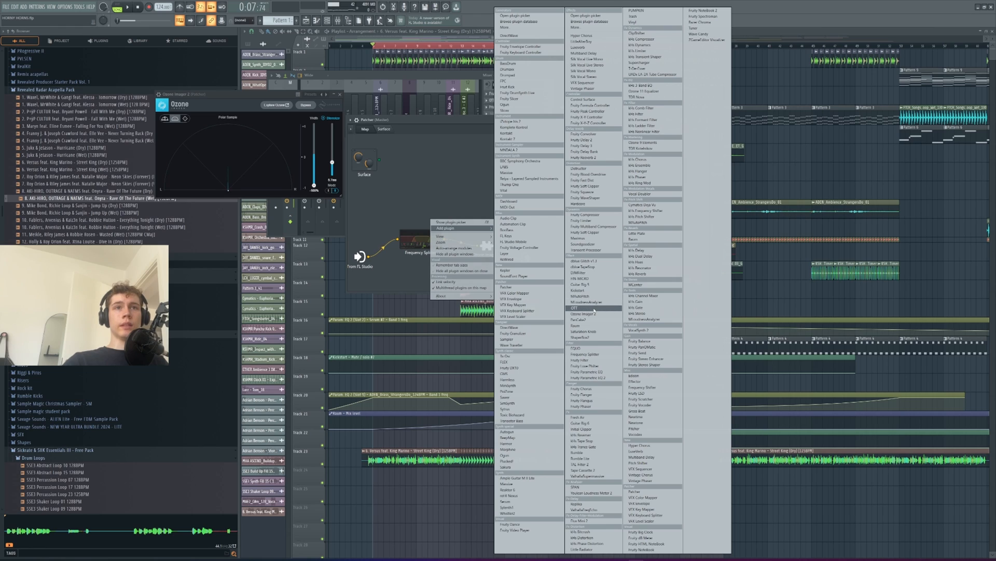
{"action": "left_click", "coordinate": [589, 355]}
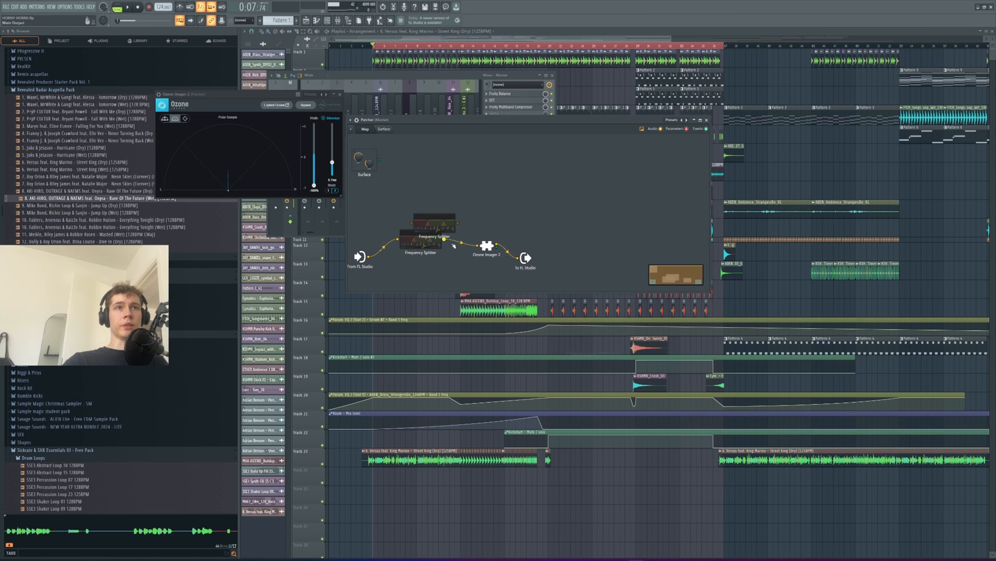
{"action": "left_click_drag", "start_coordinate": [446, 228], "coordinate": [435, 212]}
- Add a second Ozone Imager 2 above the first and a third Frequency Splitter to the Patcher map
{"action": "right_click", "coordinate": [486, 213]}
{"action": "mouse_move", "coordinate": [512, 231]}
{"action": "left_click", "coordinate": [565, 237]}
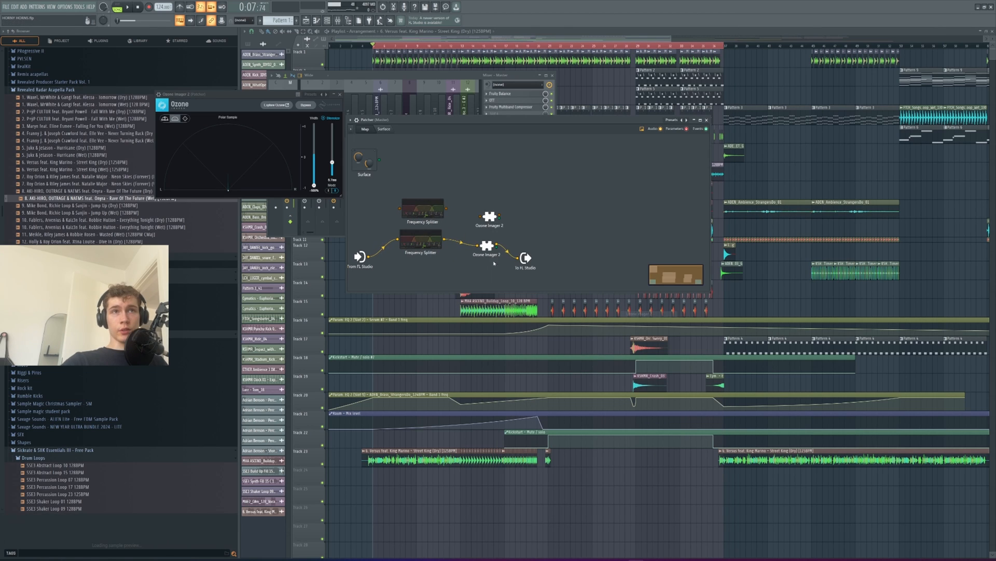
{"action": "right_click", "coordinate": [494, 201]}
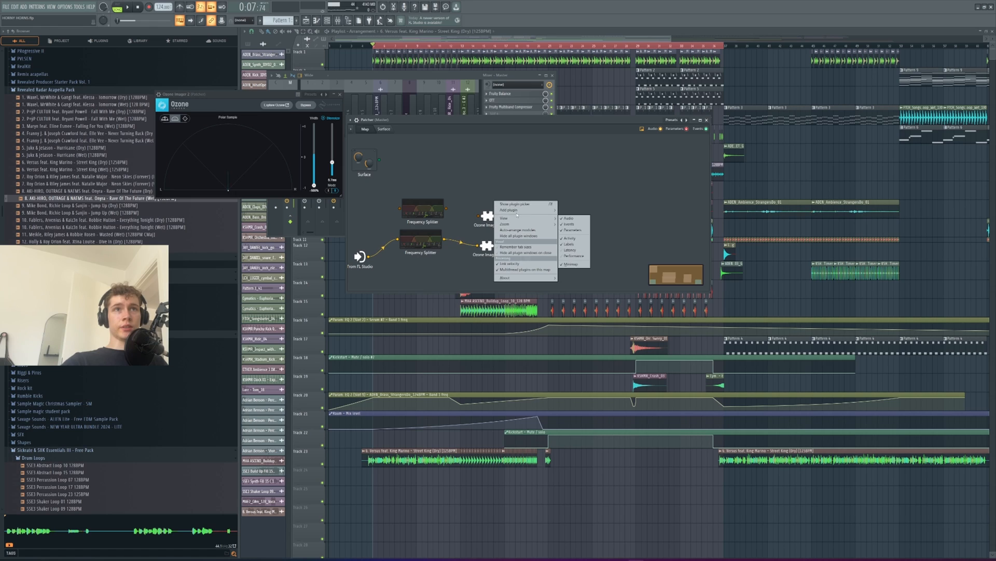
{"action": "mouse_move", "coordinate": [511, 210]}
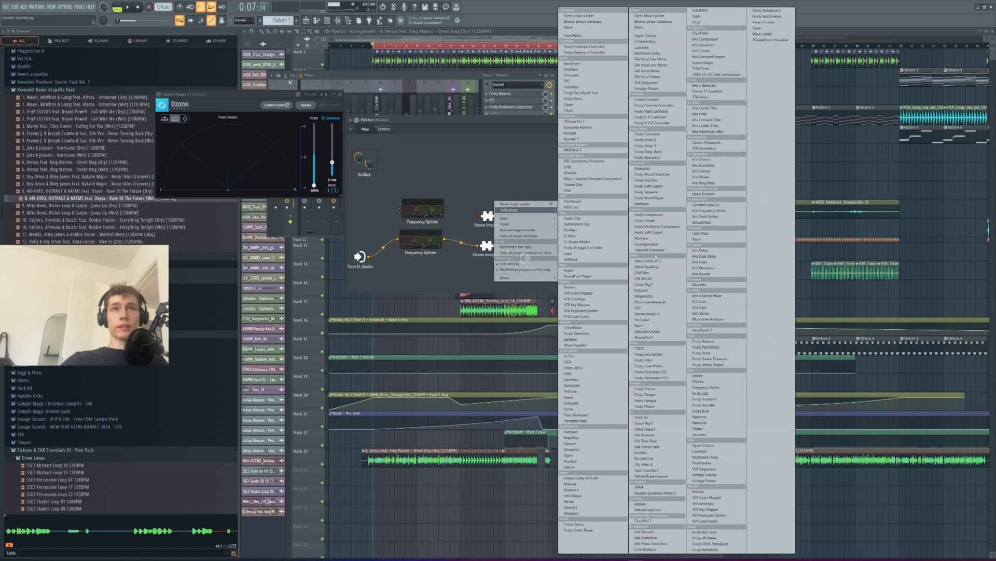
{"action": "left_click", "coordinate": [649, 354]}
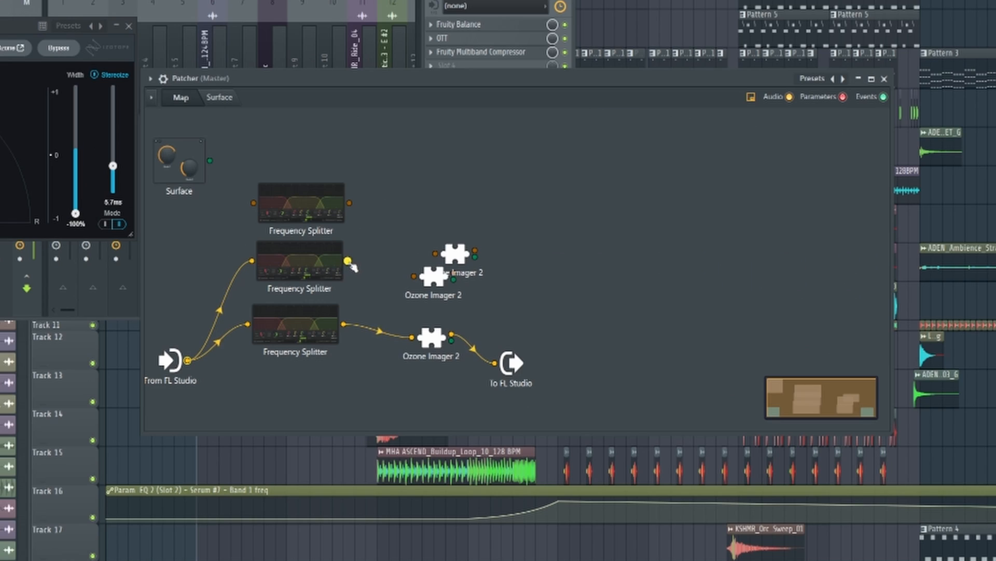
- Route the second Frequency Splitter through the second Ozone Imager 2 to the FL Studio output, and align the third imager above them
{"action": "left_click_drag", "start_coordinate": [446, 209], "coordinate": [493, 213]}
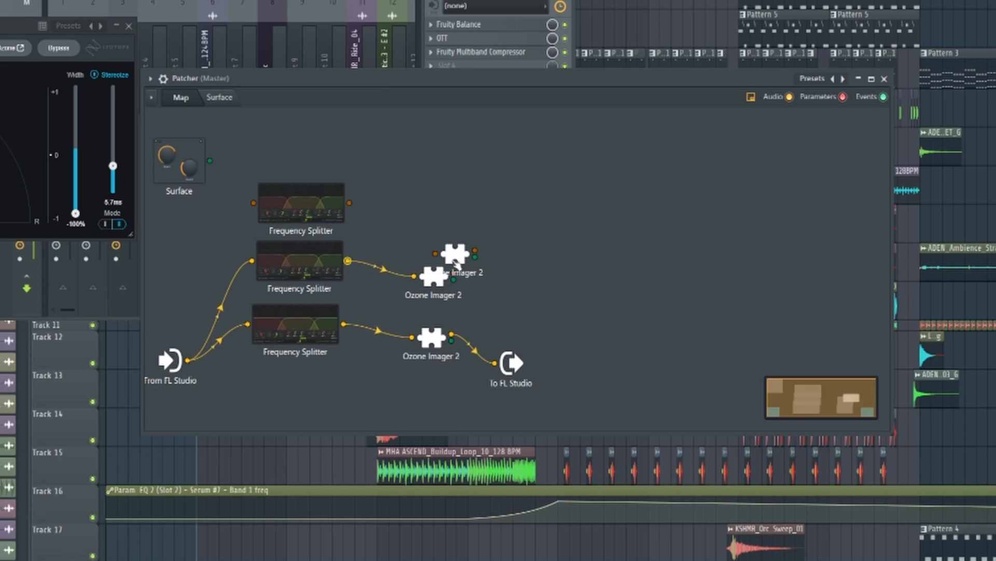
{"action": "left_click_drag", "start_coordinate": [454, 261], "coordinate": [435, 223]}
{"action": "left_click_drag", "start_coordinate": [431, 283], "coordinate": [474, 311]}
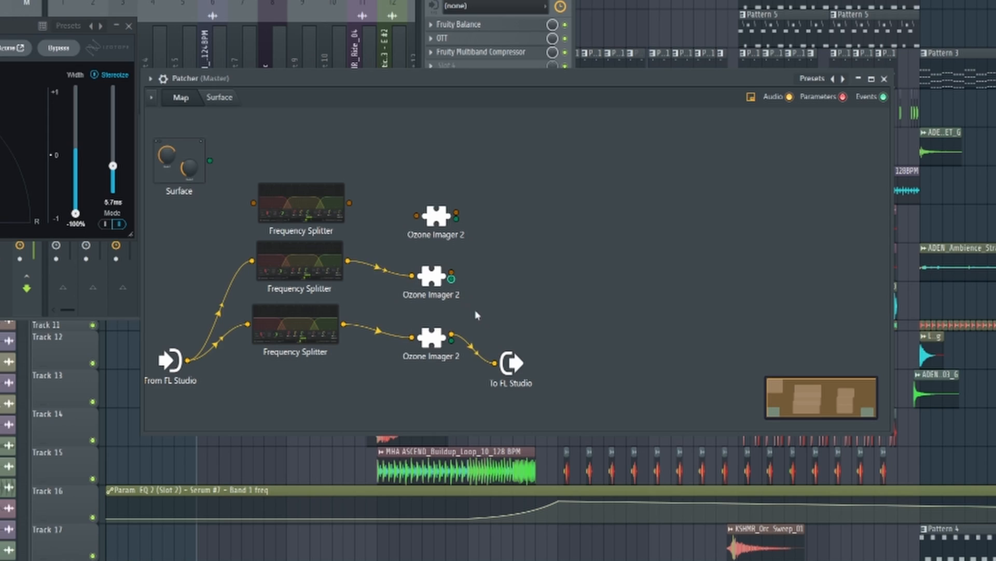
{"action": "left_click_drag", "start_coordinate": [452, 273], "coordinate": [455, 272]}
{"action": "left_click_drag", "start_coordinate": [494, 363], "coordinate": [494, 363]}
- Turn the second Frequency Splitter's low and high bands all the way down on both the main outputs and the sends
{"action": "double_click", "coordinate": [290, 264]}
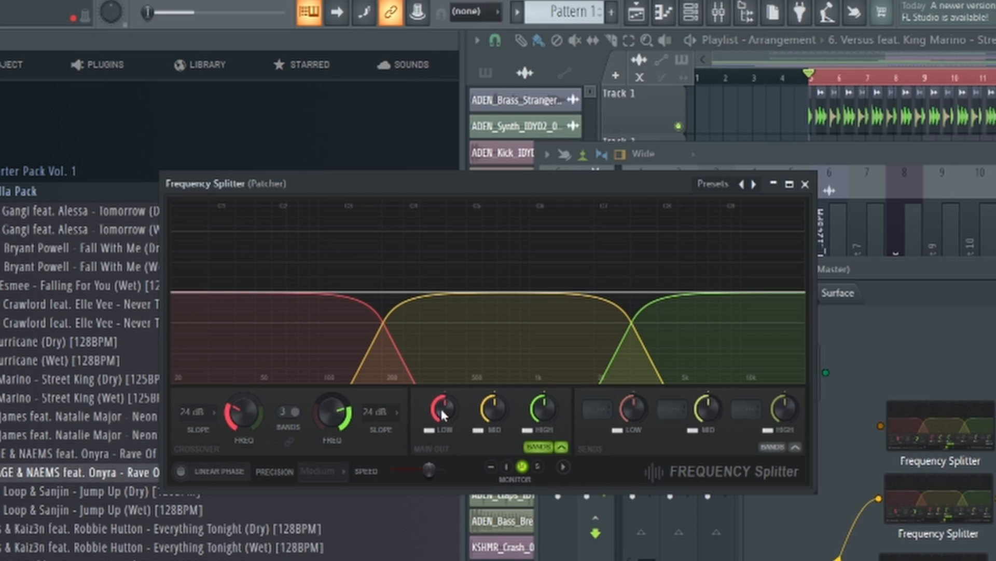
{"action": "left_click_drag", "start_coordinate": [443, 414], "coordinate": [442, 457]}
{"action": "left_click_drag", "start_coordinate": [634, 413], "coordinate": [634, 457]}
{"action": "left_click_drag", "start_coordinate": [783, 416], "coordinate": [783, 459]}
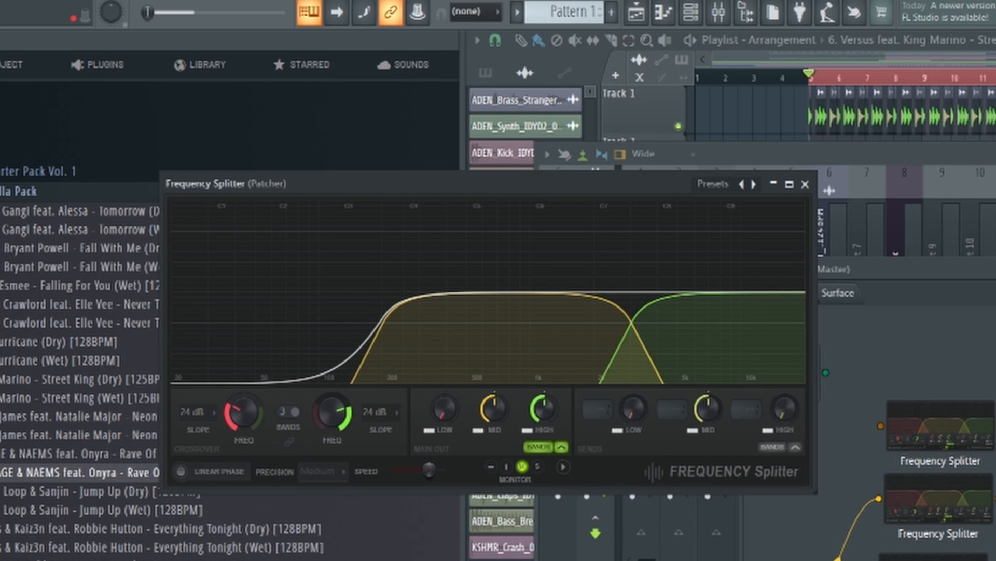
{"action": "left_click_drag", "start_coordinate": [543, 408], "coordinate": [543, 446]}
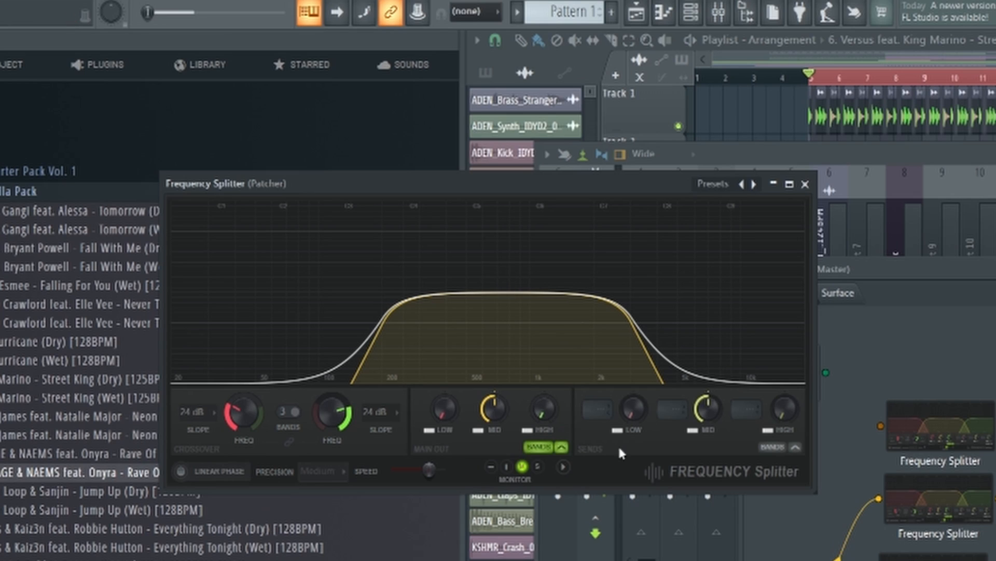
{"action": "left_click", "coordinate": [994, 478]}
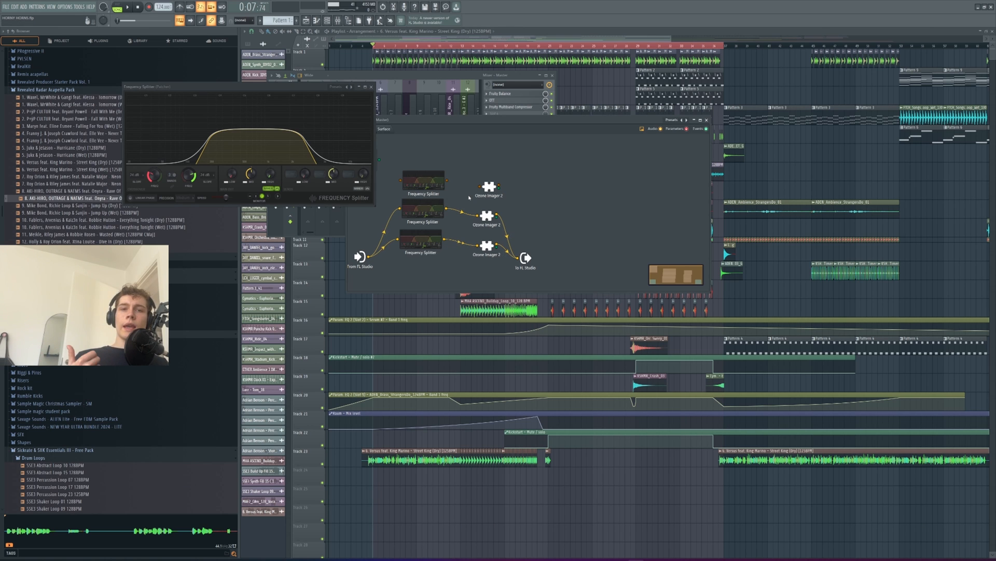
- Play the song through the mid band, open the second Ozone Imager 2 with Stereoize on, and stop playback
{"action": "key", "text": "F6"}
{"action": "left_click", "coordinate": [628, 190]}
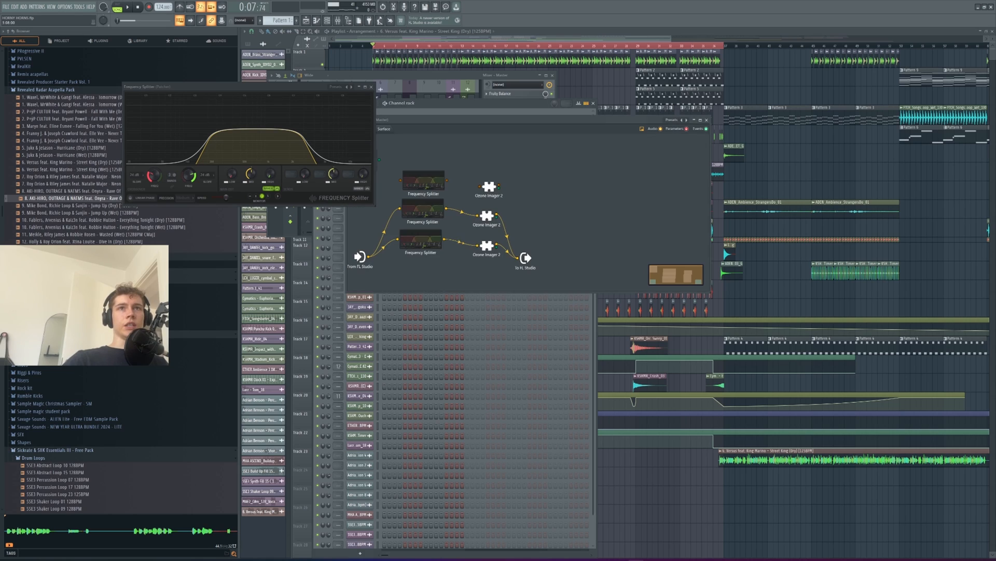
{"action": "key", "text": "space"}
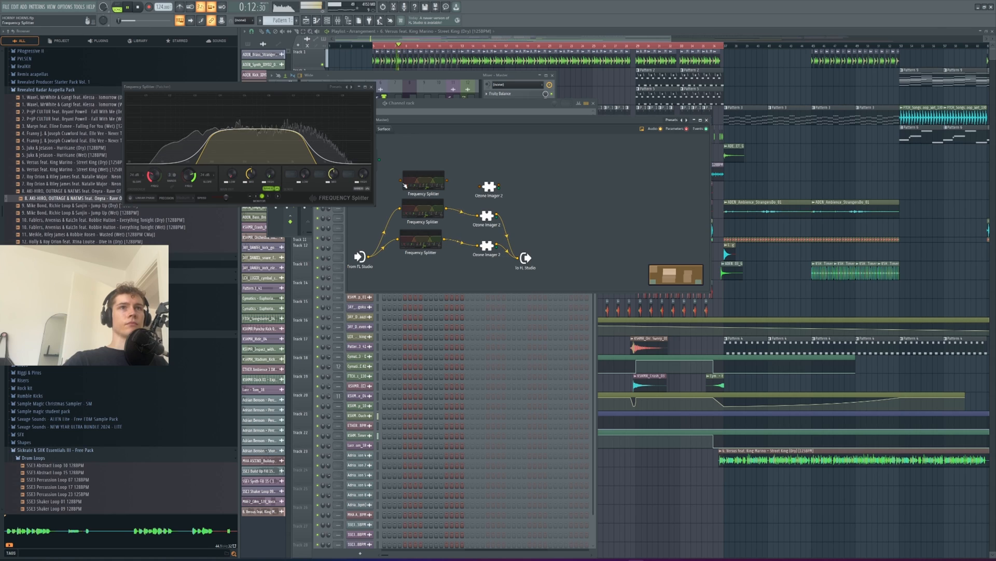
{"action": "key", "text": "space"}
{"action": "left_click", "coordinate": [489, 217]}
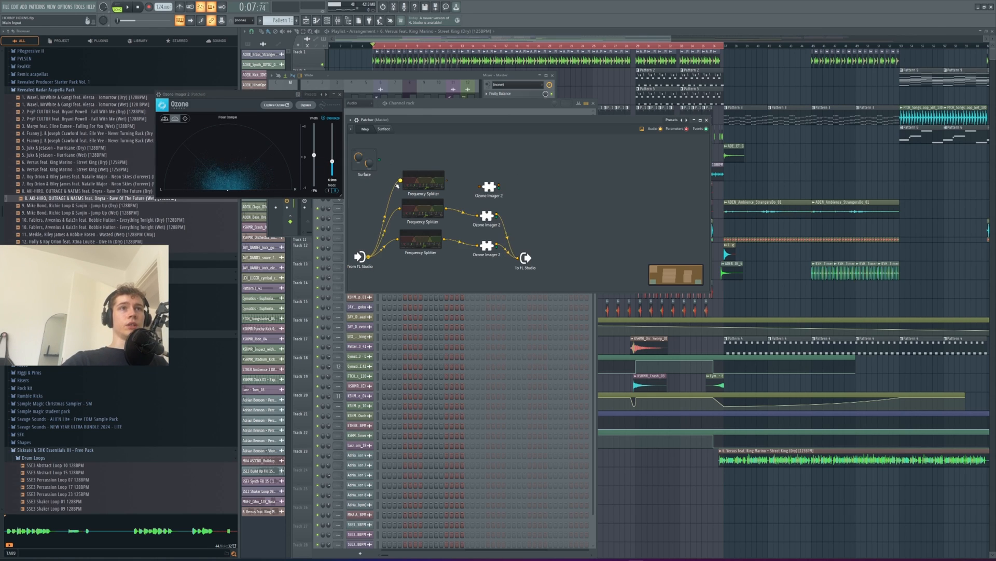
- Turn the third Frequency Splitter's low and mid bands all the way down on both the main outputs and the sends
{"action": "double_click", "coordinate": [425, 183]}
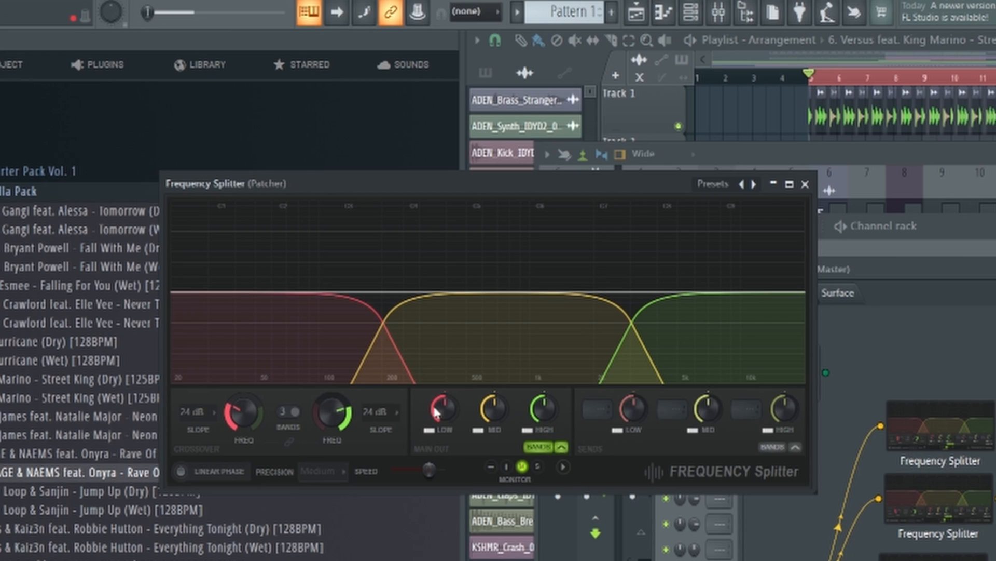
{"action": "left_click_drag", "start_coordinate": [231, 174], "coordinate": [231, 207]}
{"action": "left_click_drag", "start_coordinate": [492, 409], "coordinate": [492, 436]}
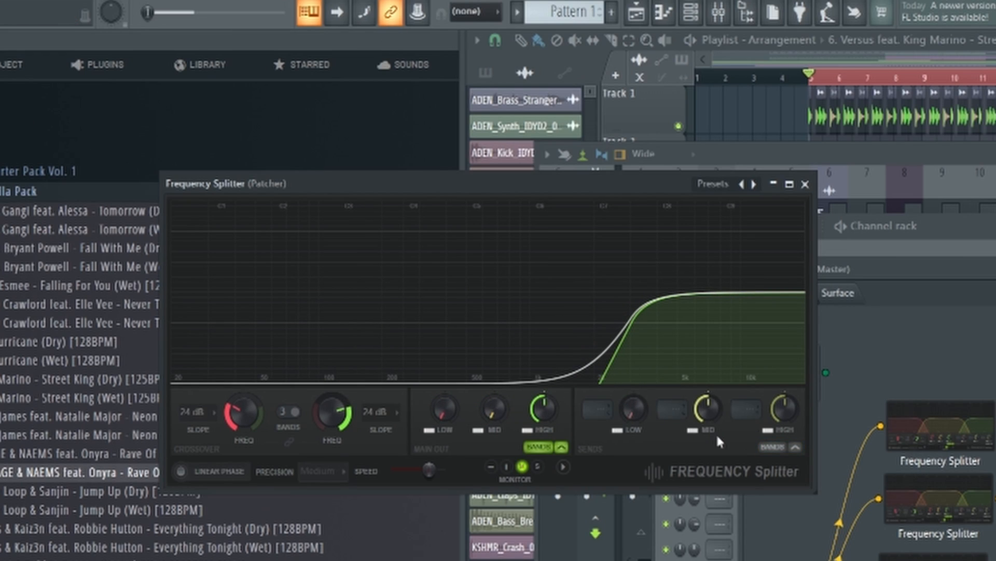
{"action": "left_click_drag", "start_coordinate": [707, 409], "coordinate": [708, 441]}
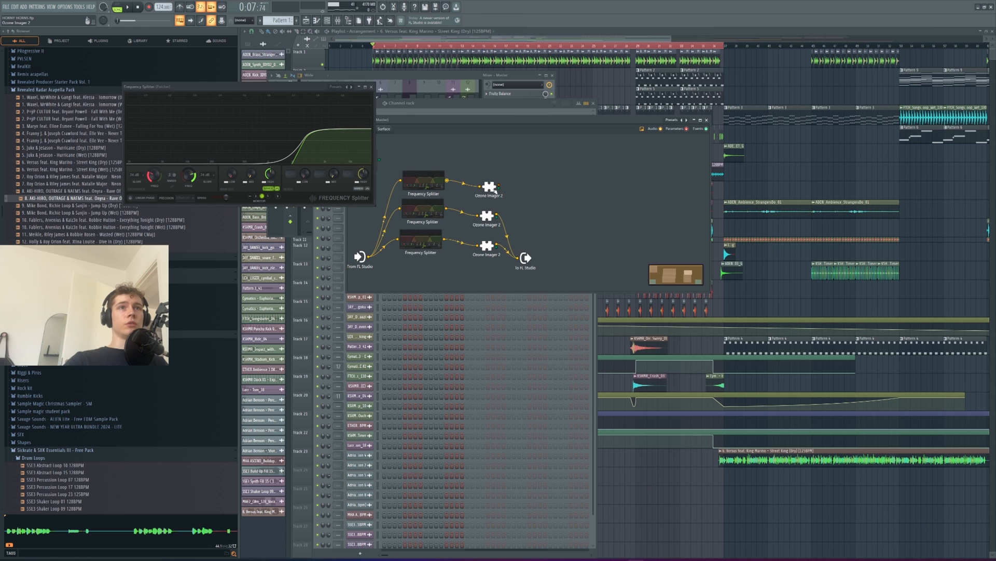
- Enable Stereoize on the third Ozone Imager 2, raise its Width to 100%, and route it to the FL Studio output
{"action": "left_click", "coordinate": [490, 188]}
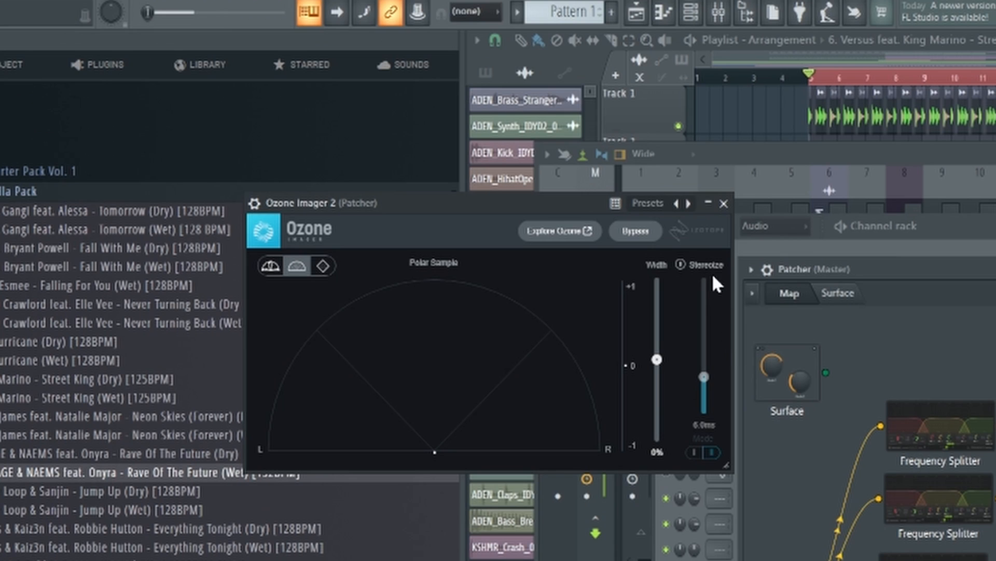
{"action": "left_click", "coordinate": [322, 118]}
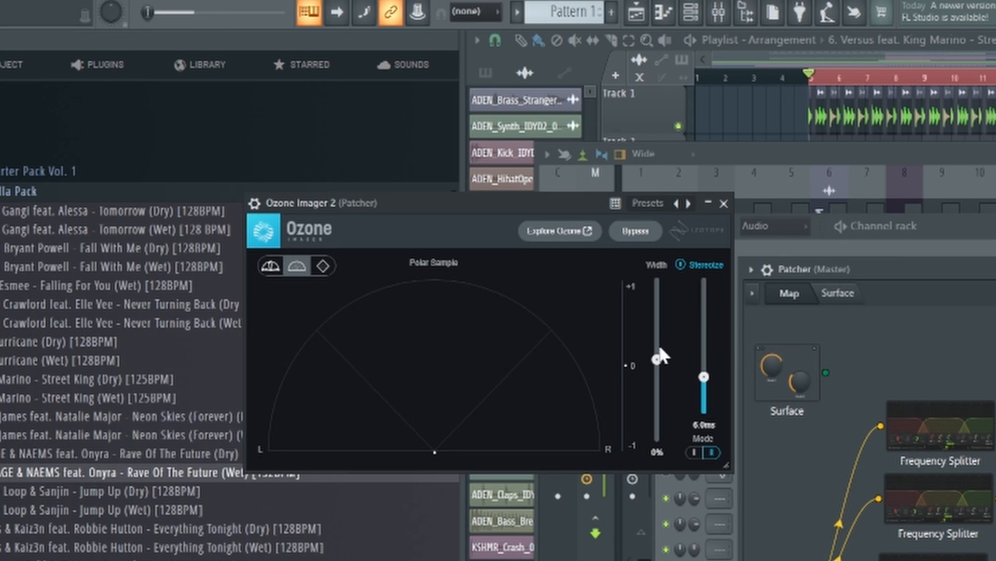
{"action": "left_click_drag", "start_coordinate": [314, 154], "coordinate": [314, 134]}
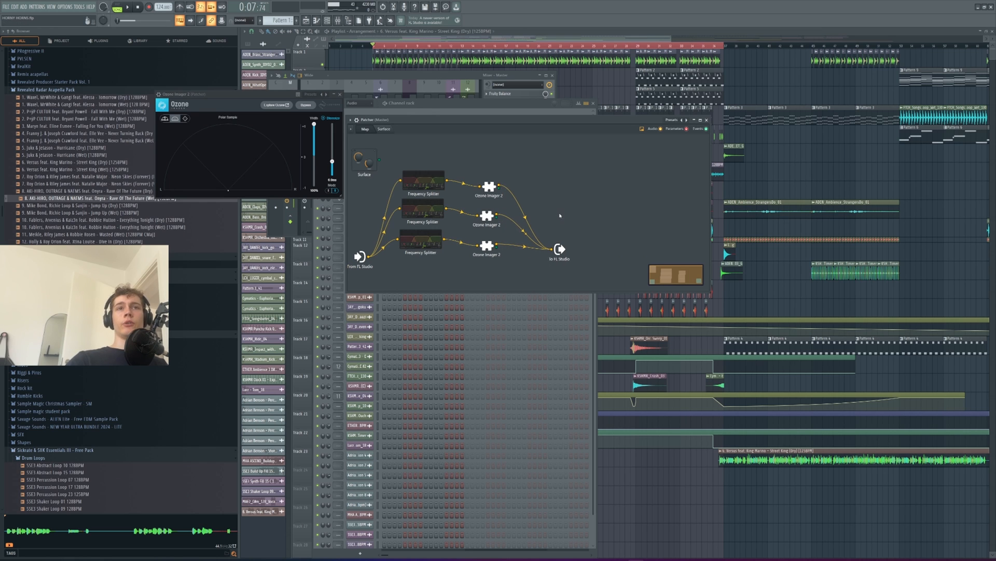
- Lower the high-band imager's Stereoize amount during playback, bring up Patcher from the master mixer channel, and stop the song
{"action": "key", "text": "space"}
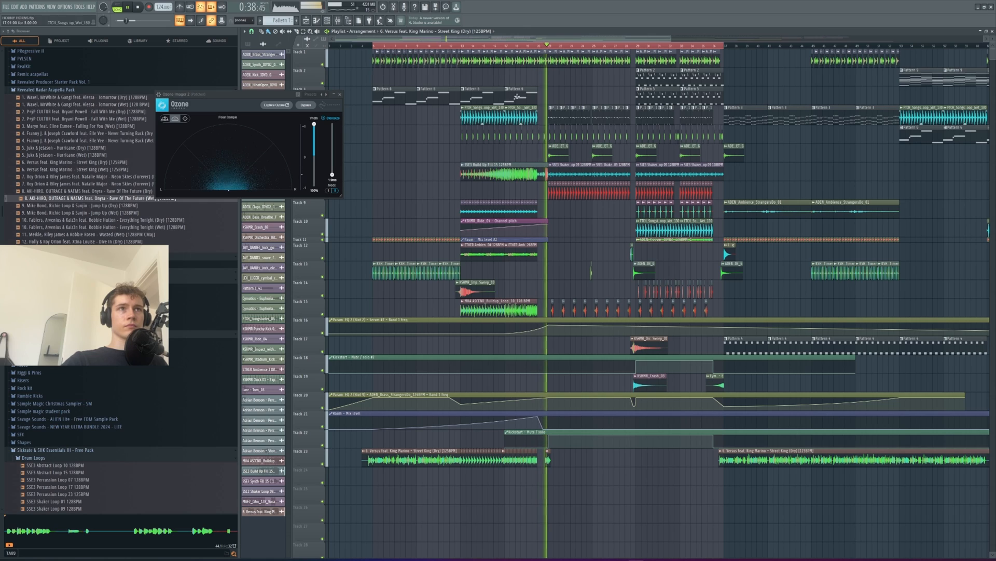
{"action": "key", "text": "F9"}
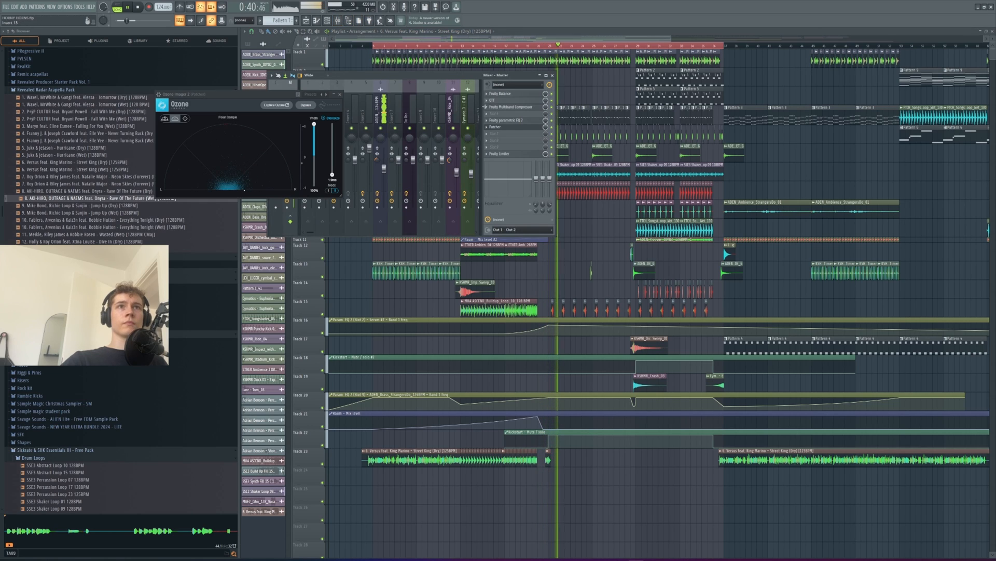
{"action": "left_click", "coordinate": [512, 131]}
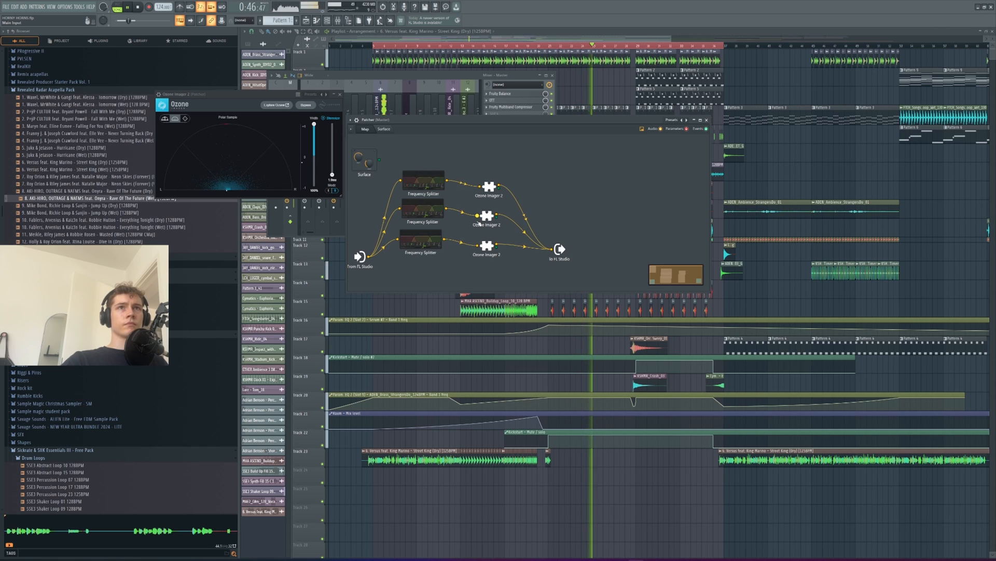
{"action": "key", "text": "space"}
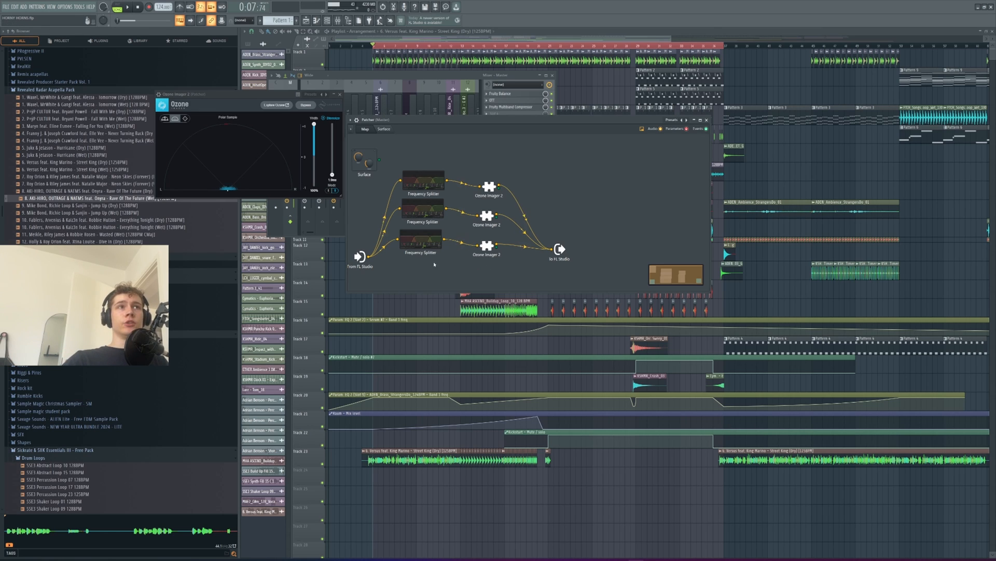
- Inspect the high-band Frequency Splitter and replace it with a Fruity Parametric EQ 2 in the Patcher map
{"action": "left_click_drag", "start_coordinate": [246, 106], "coordinate": [241, 126]}
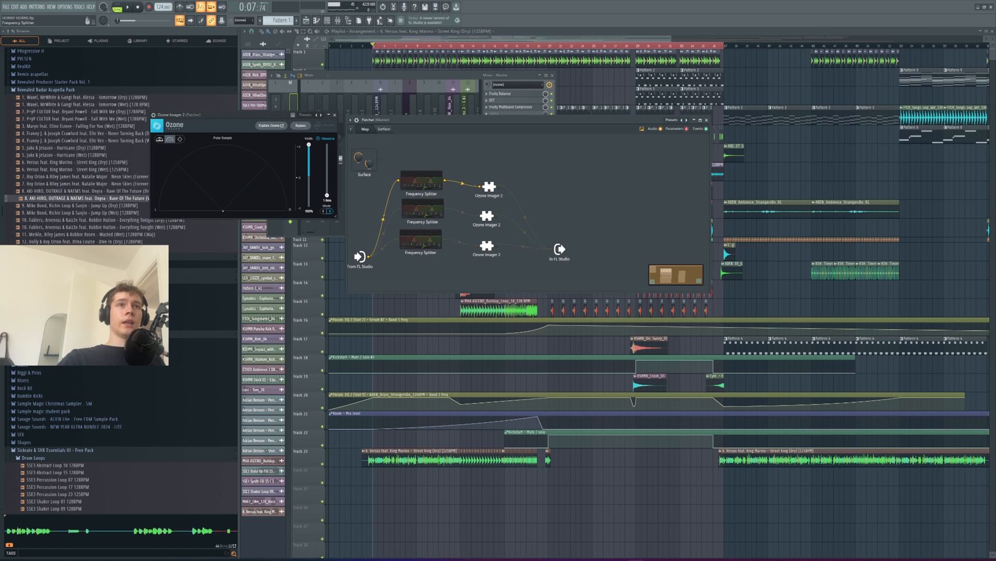
{"action": "left_click", "coordinate": [423, 187]}
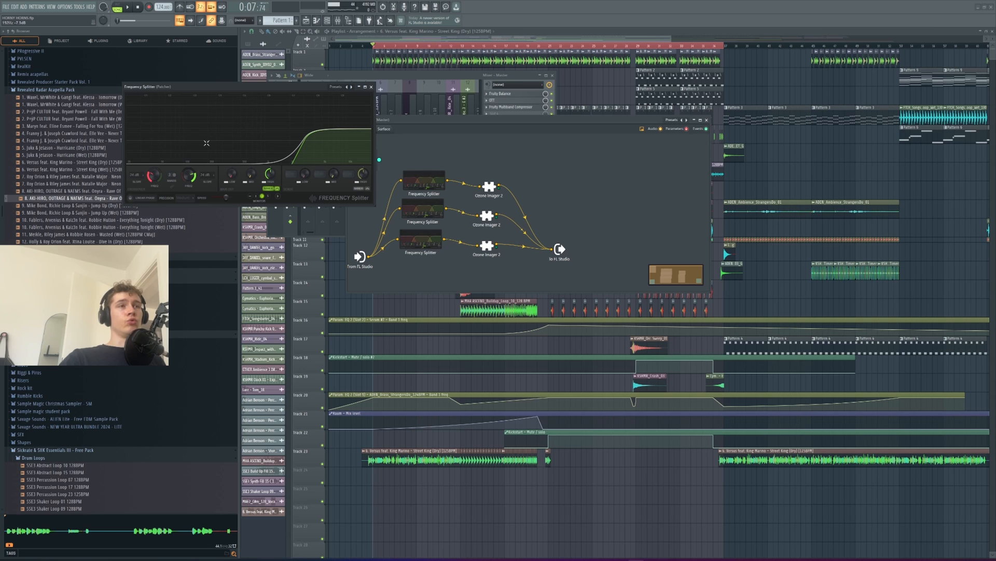
{"action": "left_click_drag", "start_coordinate": [436, 178], "coordinate": [434, 169]}
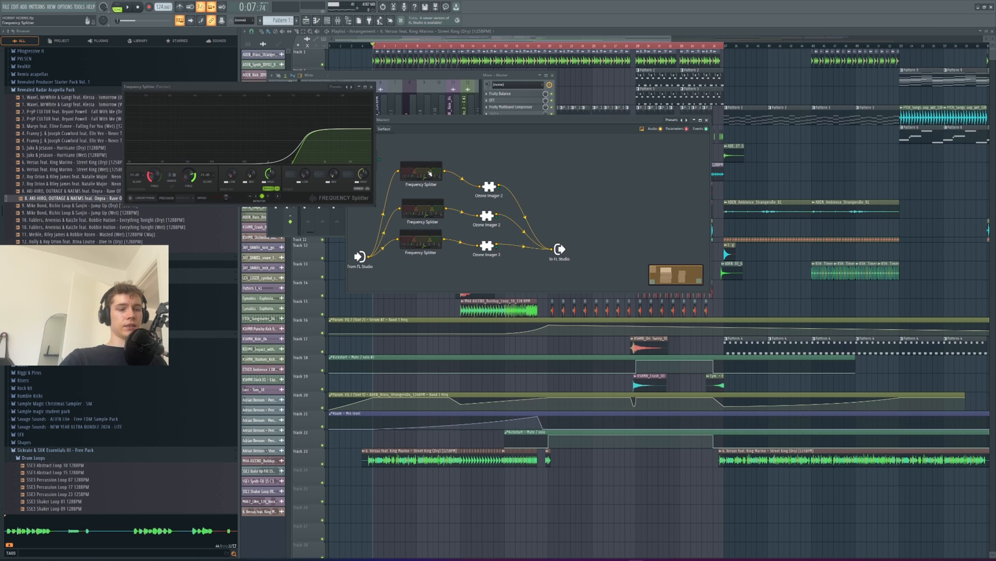
{"action": "mouse_move", "coordinate": [454, 194]}
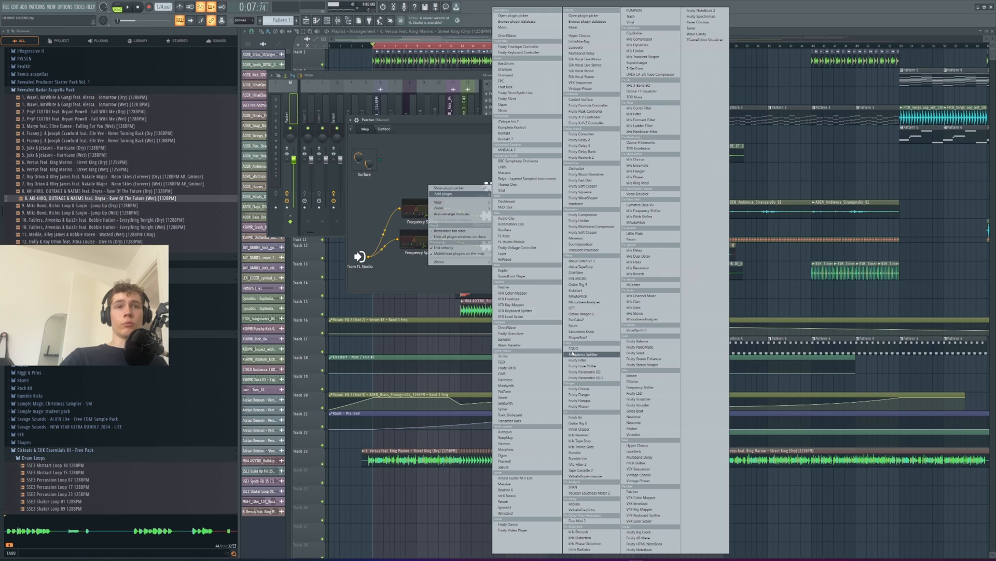
{"action": "left_click", "coordinate": [594, 378]}
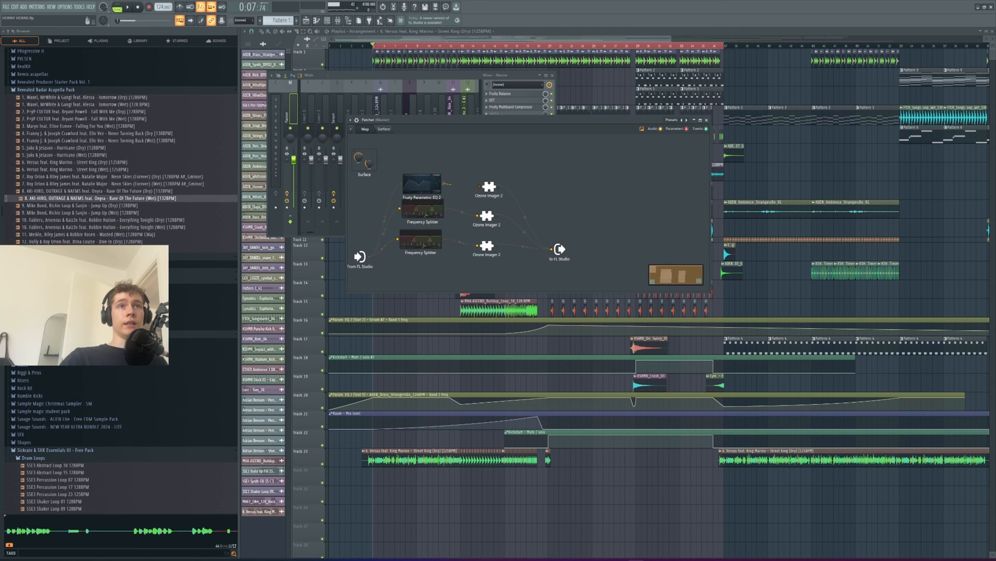
- Open the Fruity Parametric EQ 2 in the Patcher map and load its three-band mastering preset
{"action": "left_click", "coordinate": [423, 178]}
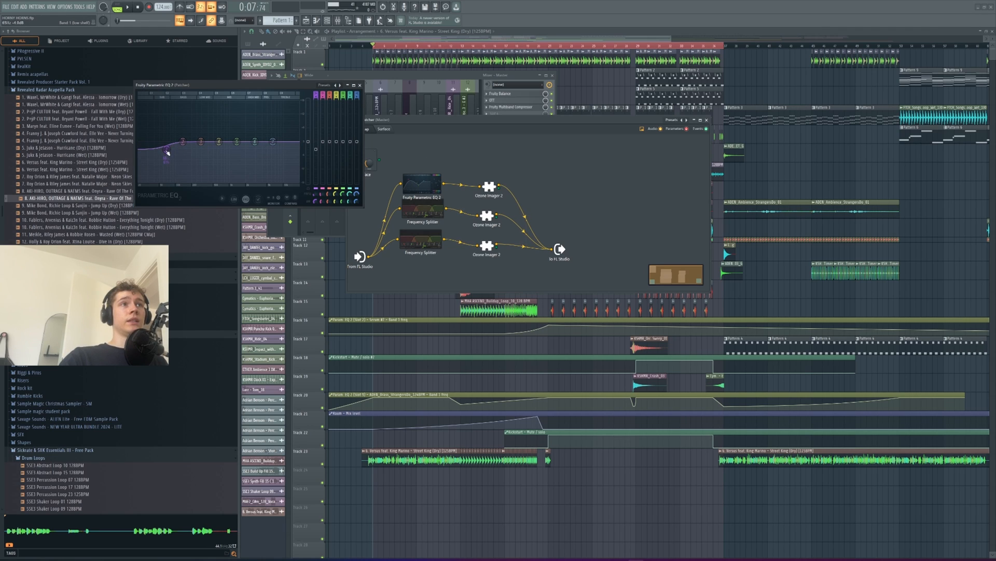
{"action": "right_click", "coordinate": [168, 151]}
{"action": "right_click", "coordinate": [183, 142]}
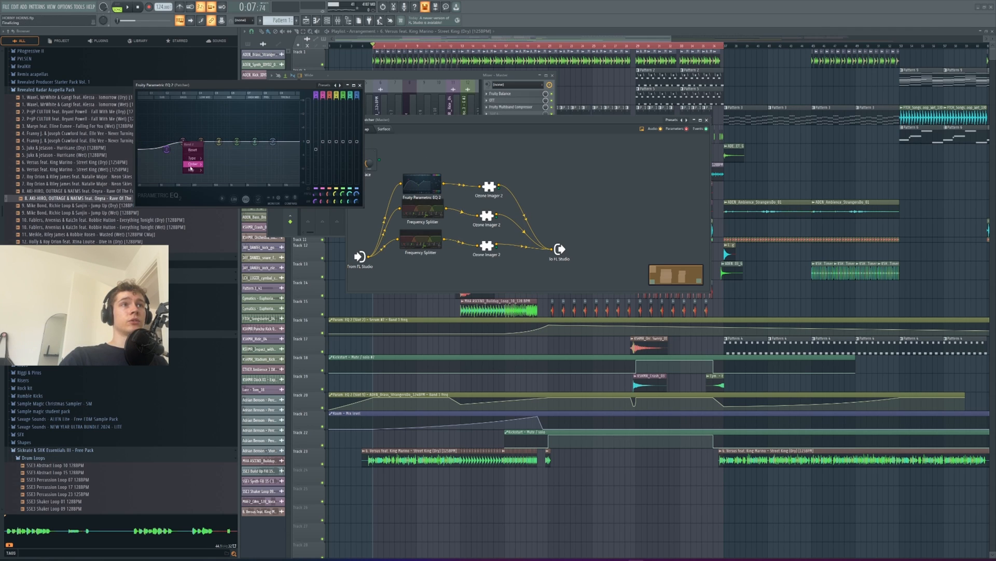
{"action": "left_click", "coordinate": [188, 140]}
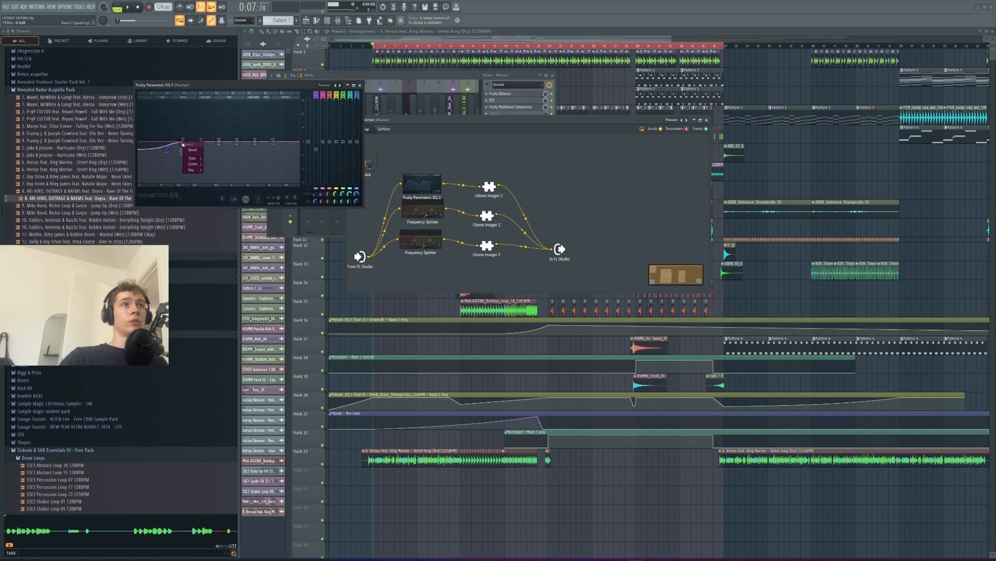
{"action": "left_click", "coordinate": [340, 85]}
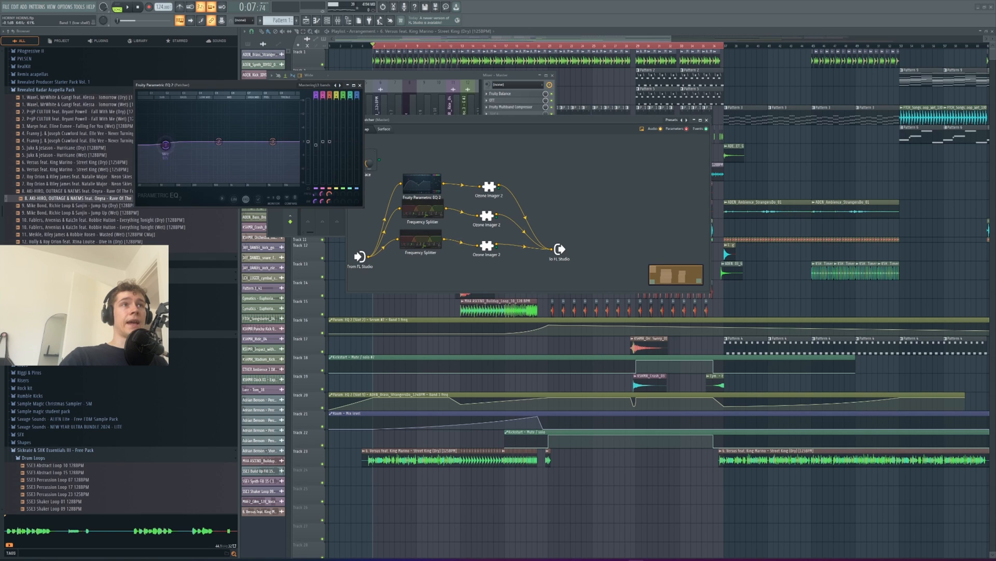
- Make the EQ's first band a high-pass filter with its cutoff moved up toward the highs, and check it with brief playback
{"action": "left_click_drag", "start_coordinate": [166, 145], "coordinate": [175, 179]}
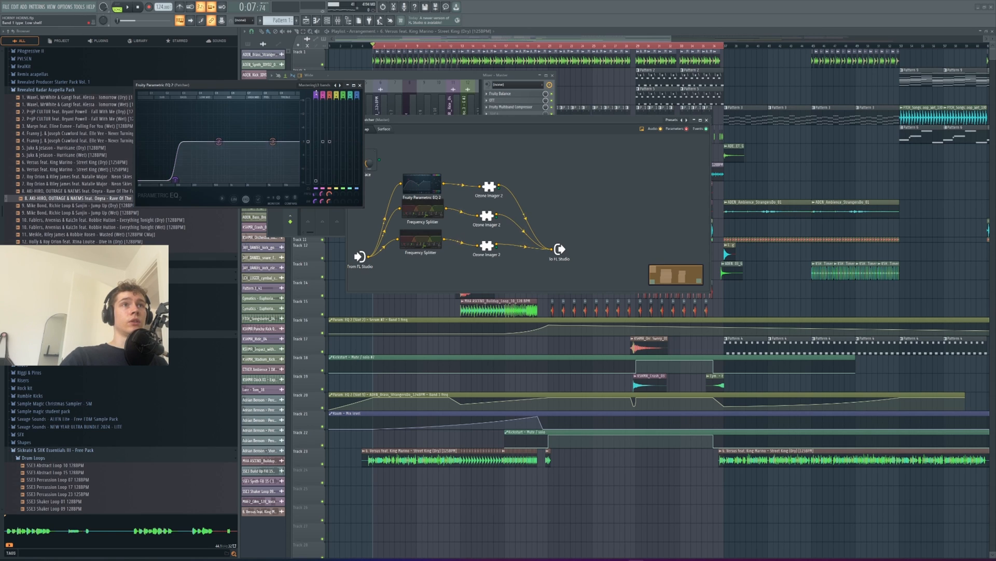
{"action": "left_click_drag", "start_coordinate": [316, 94], "coordinate": [317, 102]}
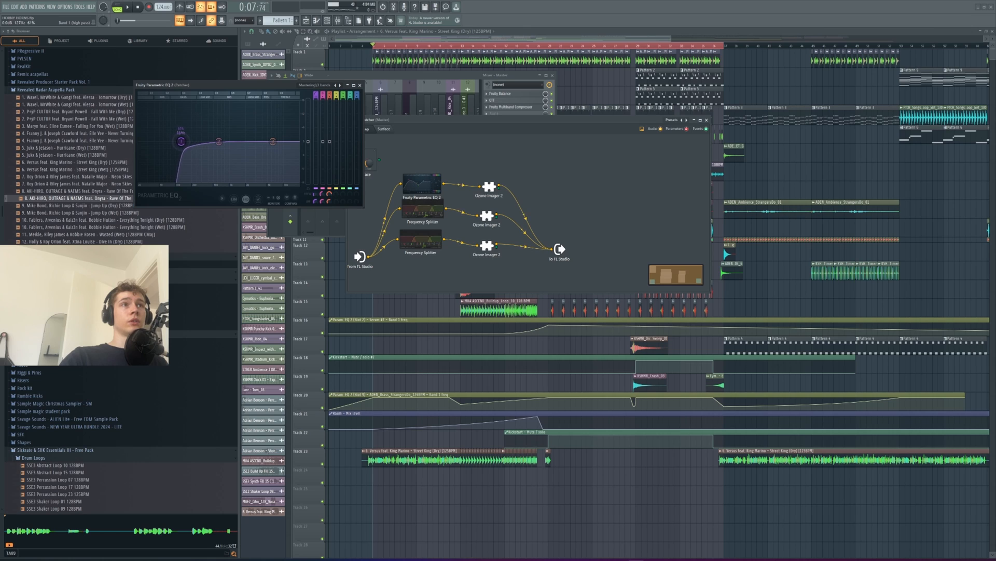
{"action": "left_click_drag", "start_coordinate": [225, 146], "coordinate": [283, 145]}
{"action": "key", "text": "space"}
{"action": "key", "text": "space"}
{"action": "left_click", "coordinate": [360, 85]}
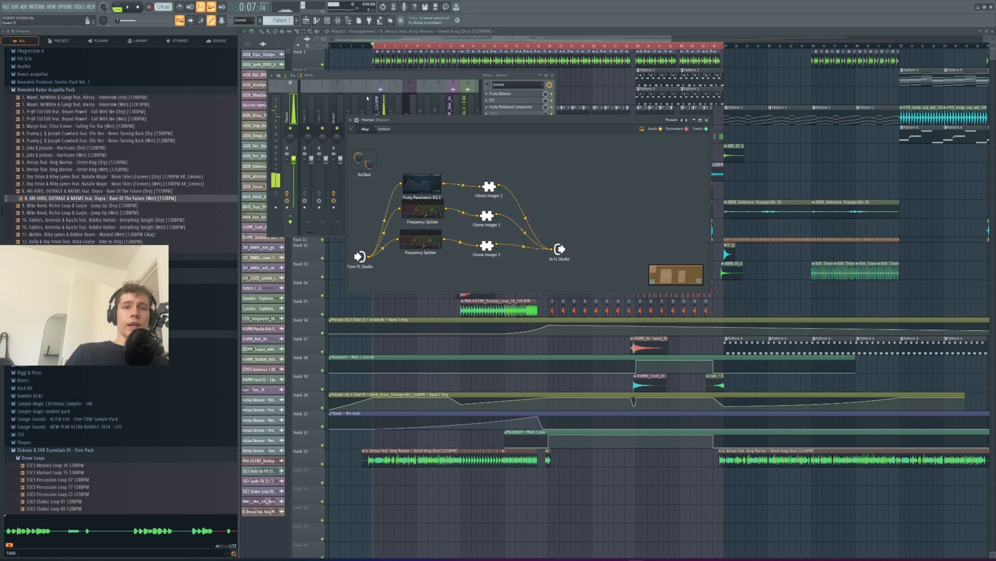